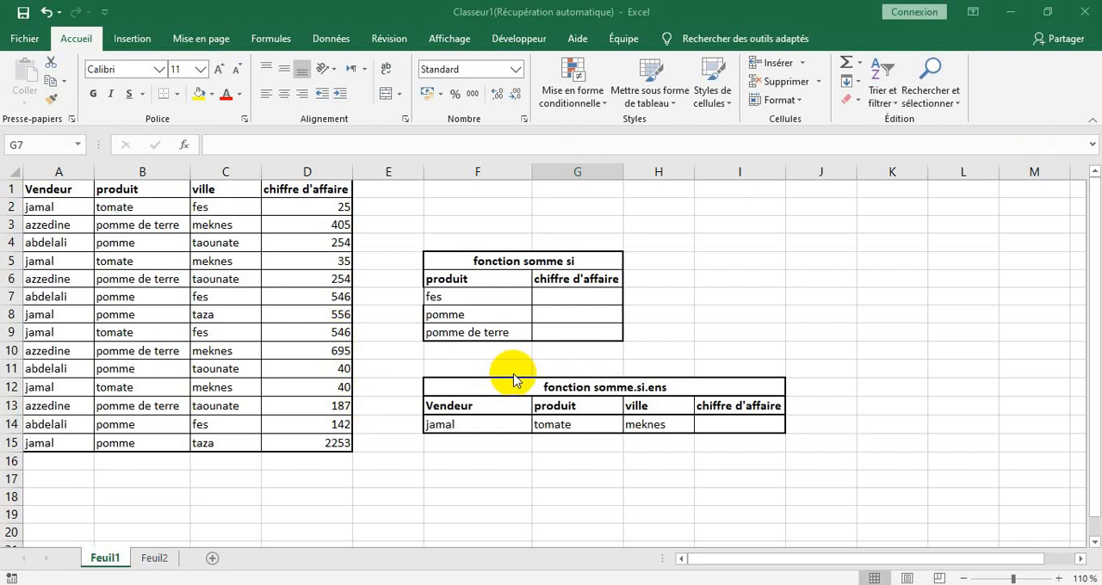
{"action": "key", "text": "shift+Down"}
{"action": "key", "text": "shift+Down"}
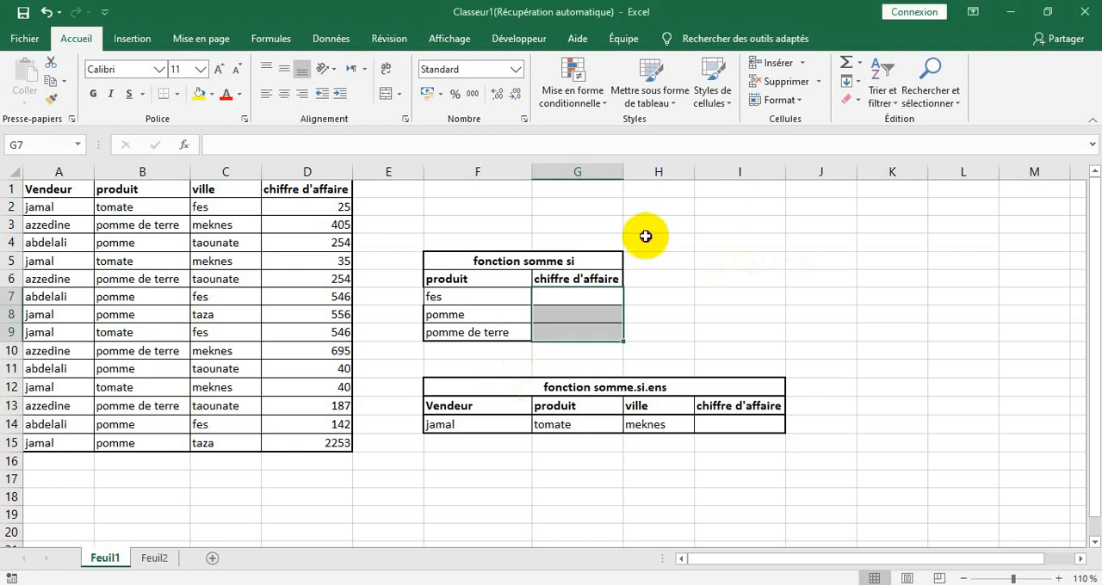
{"action": "left_click", "coordinate": [555, 260]}
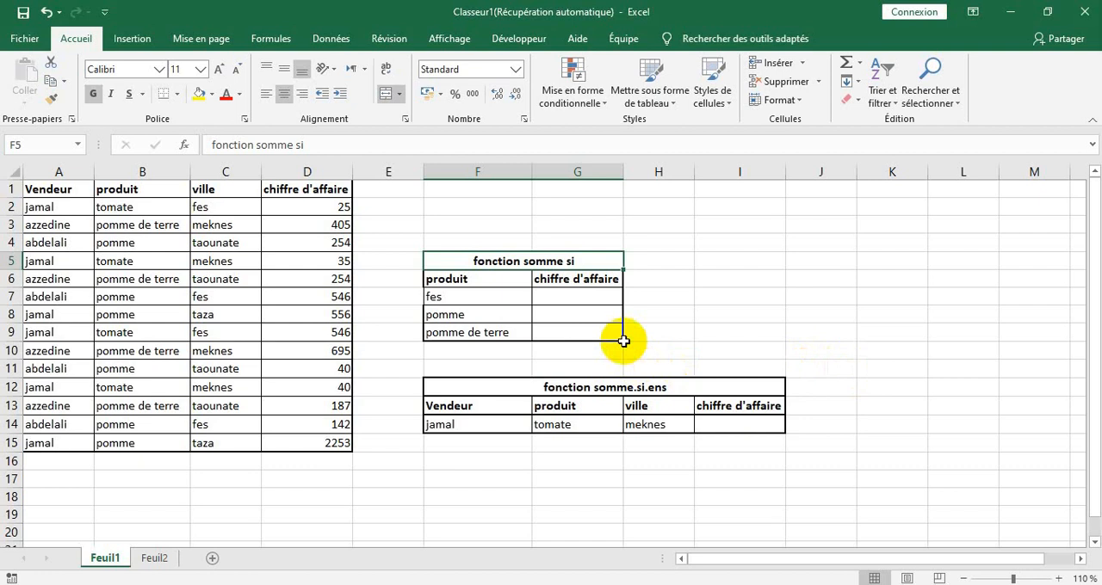
Start a SOMME.SI formula in G7 with the ville cells C2:C15 as the criteria range
{"action": "left_click", "coordinate": [582, 296]}
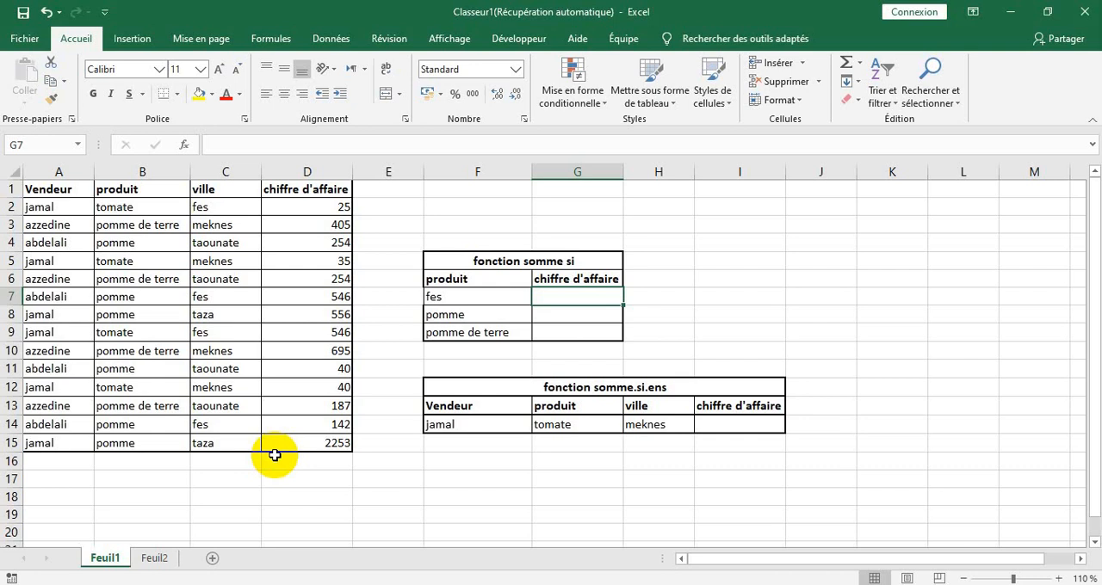
{"action": "type", "text": "="}
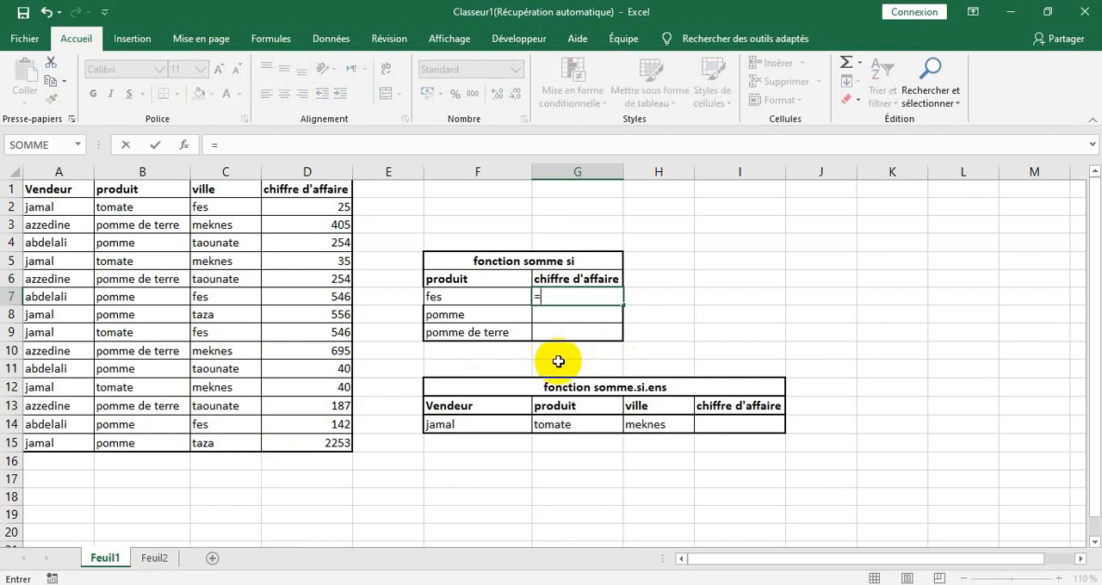
{"action": "type", "text": "somme"}
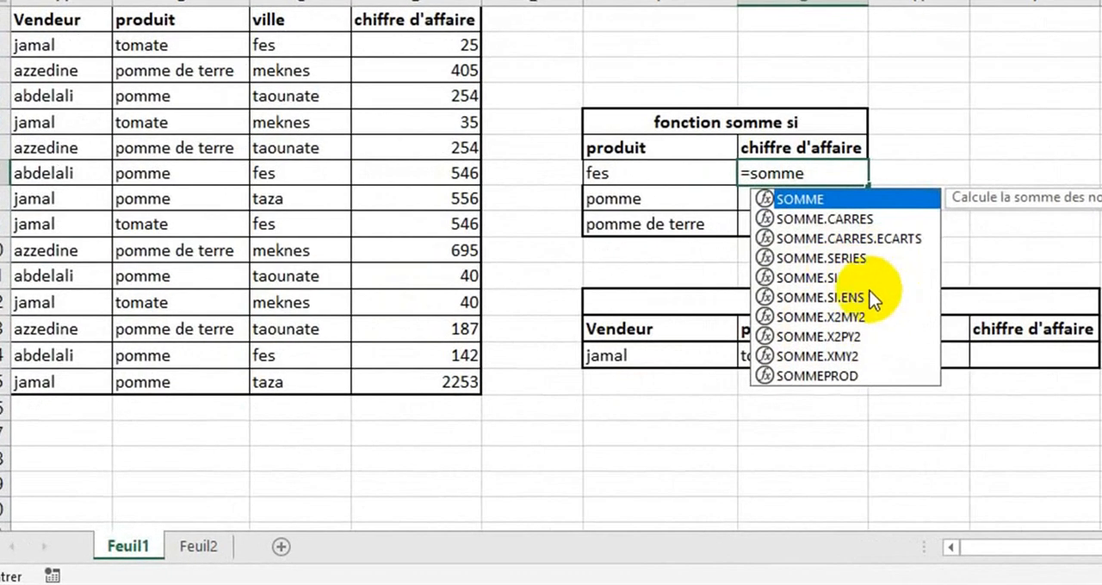
{"action": "double_click", "coordinate": [826, 275]}
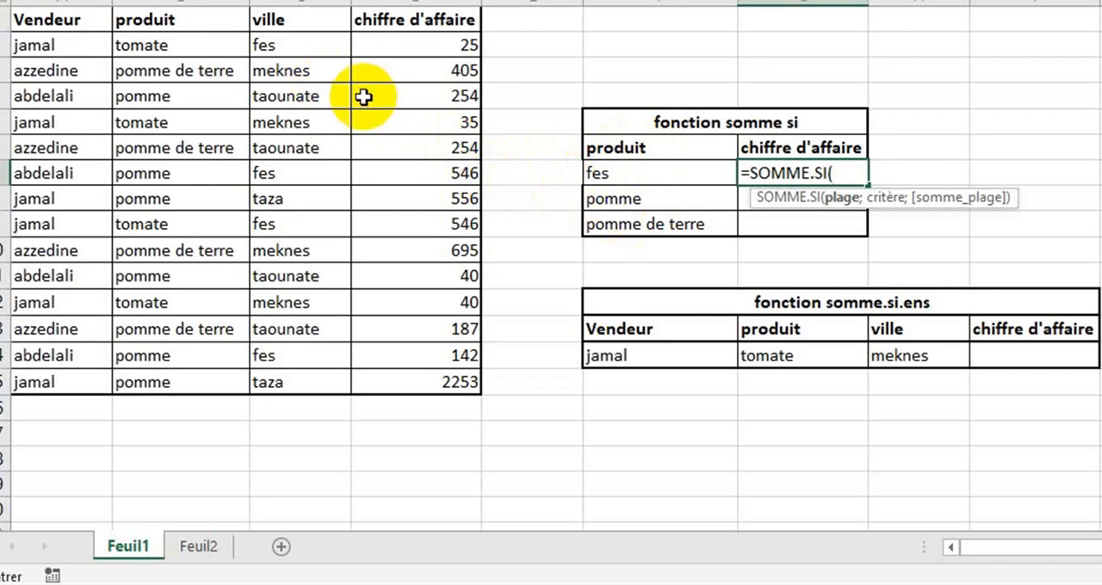
{"action": "left_click", "coordinate": [305, 49]}
{"action": "left_click_drag", "start_coordinate": [305, 49], "coordinate": [291, 395]}
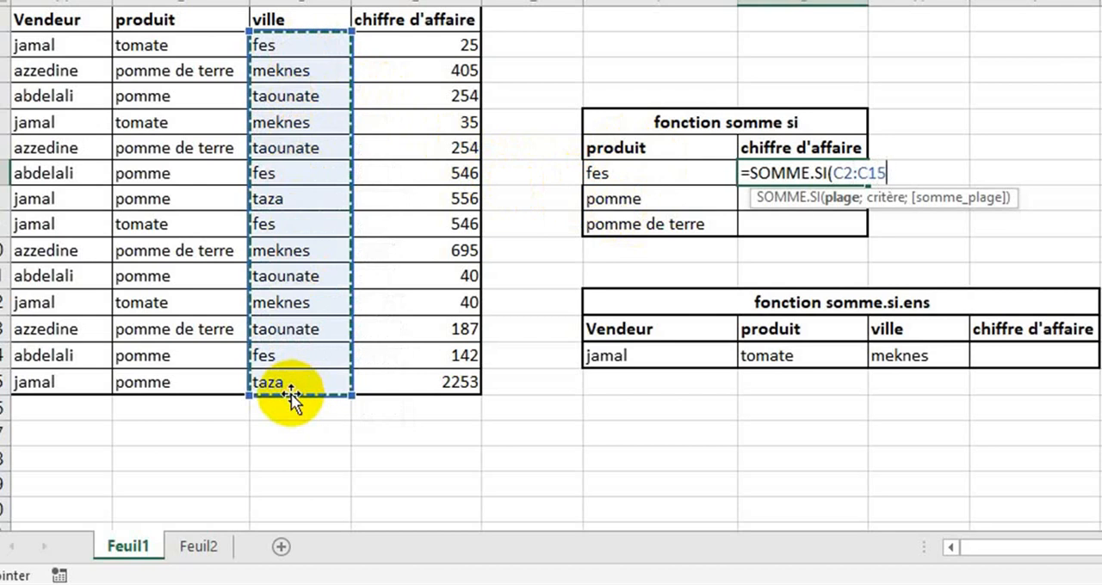
Complete the G7 formula with F7 as the criterion and D2:D15 as the sum range
{"action": "type", "text": ";"}
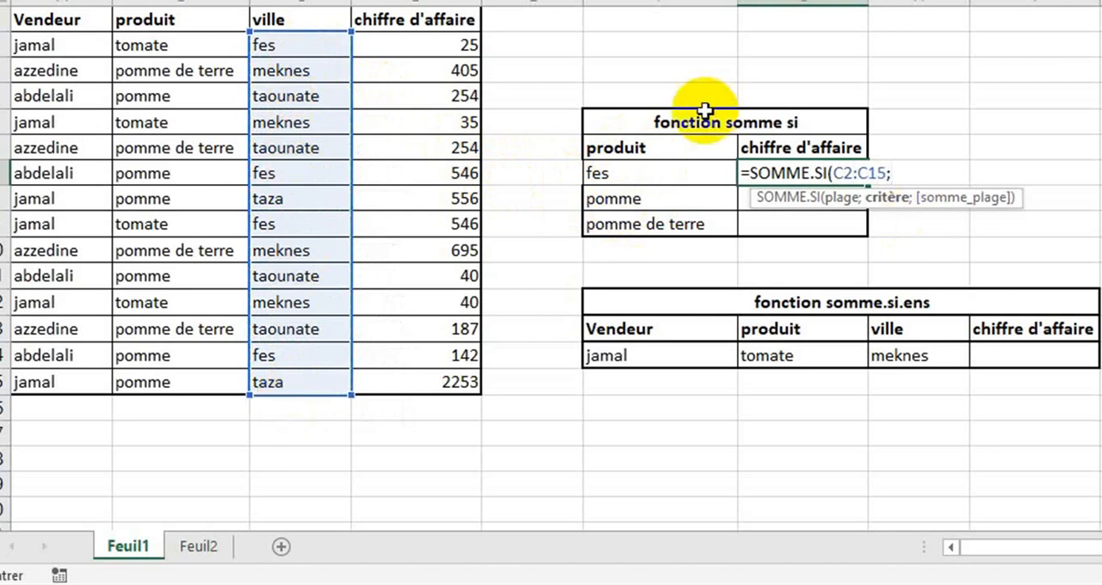
{"action": "left_click", "coordinate": [620, 175]}
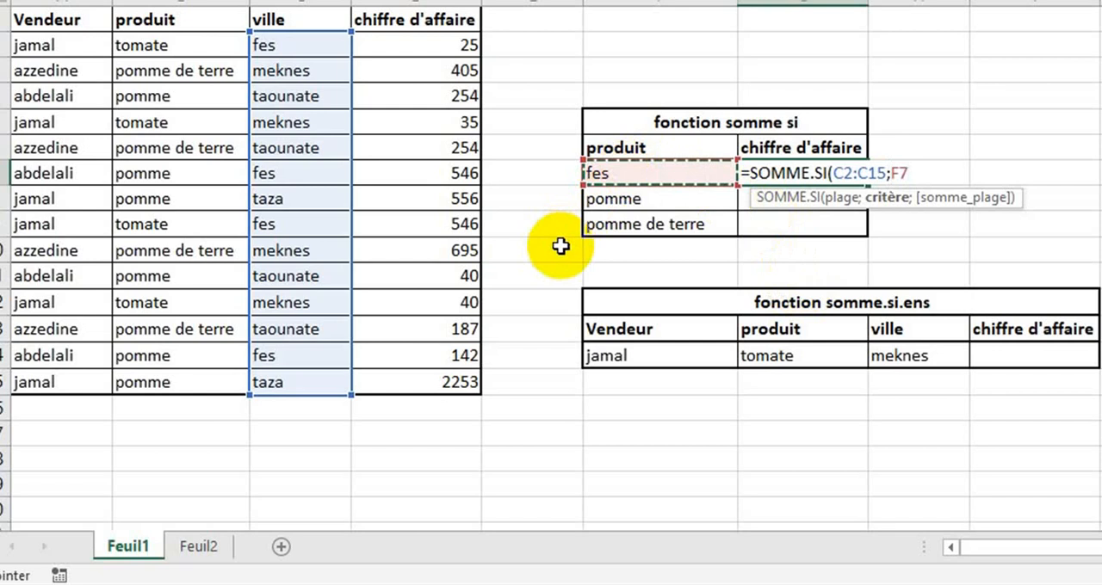
{"action": "type", "text": ";"}
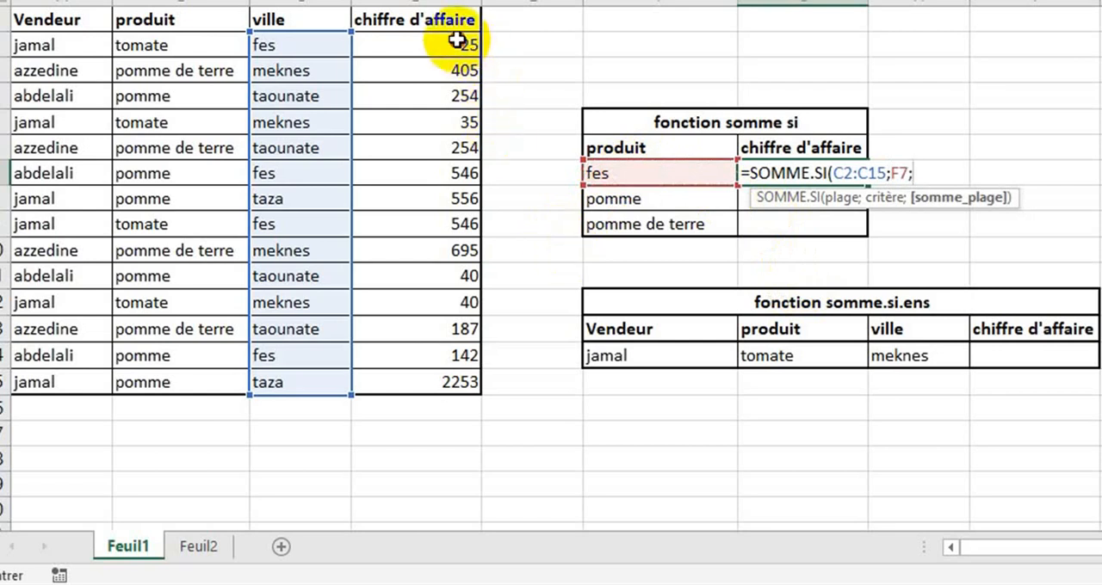
{"action": "left_click_drag", "start_coordinate": [459, 43], "coordinate": [449, 378]}
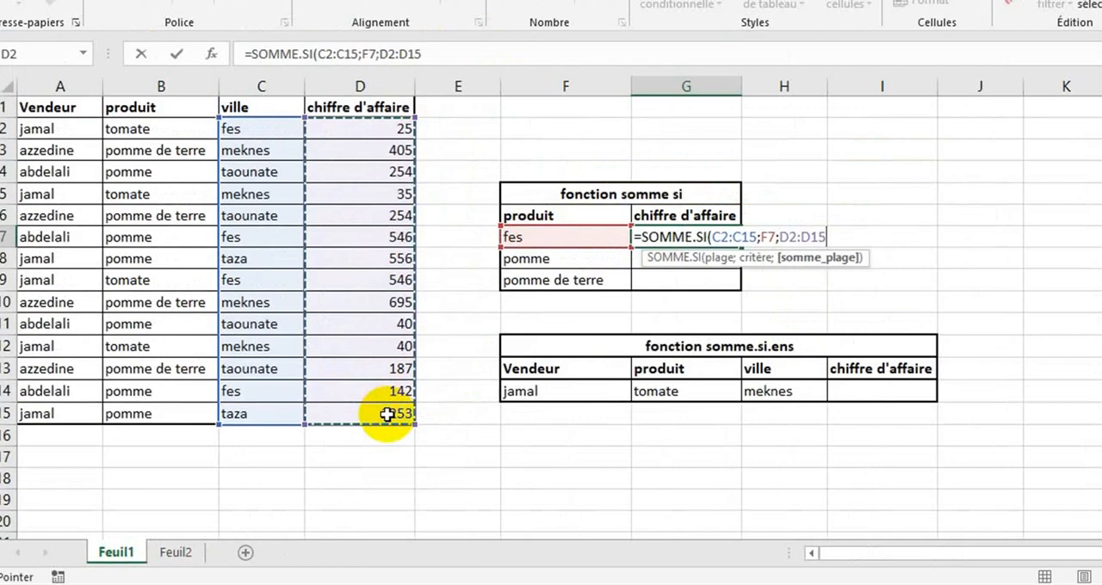
{"action": "key", "text": "Return"}
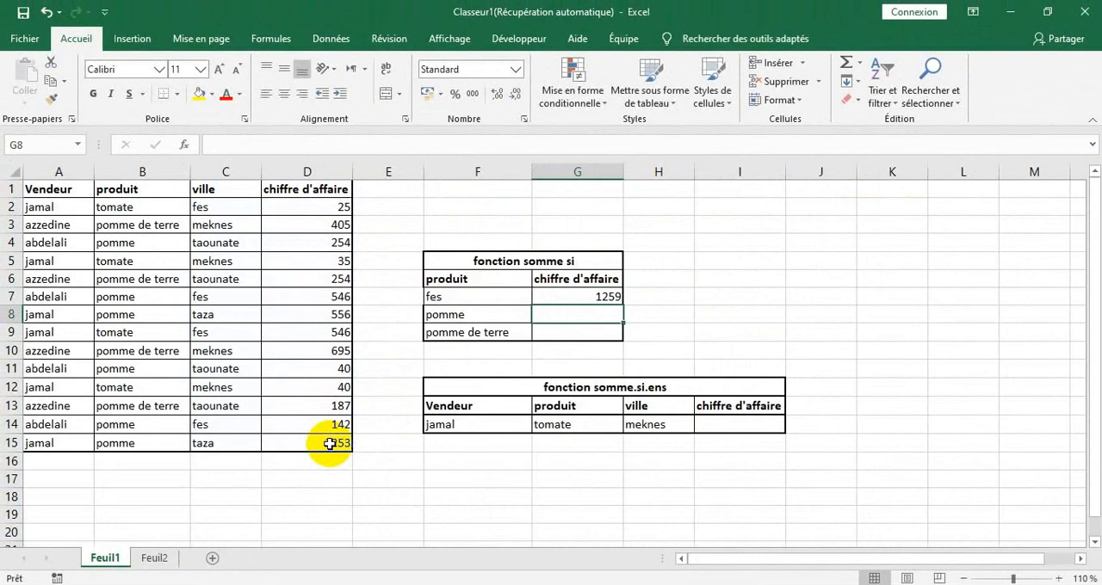
Replace the produit header in F6 with a copy of the ville header from C1
{"action": "left_click", "coordinate": [459, 283]}
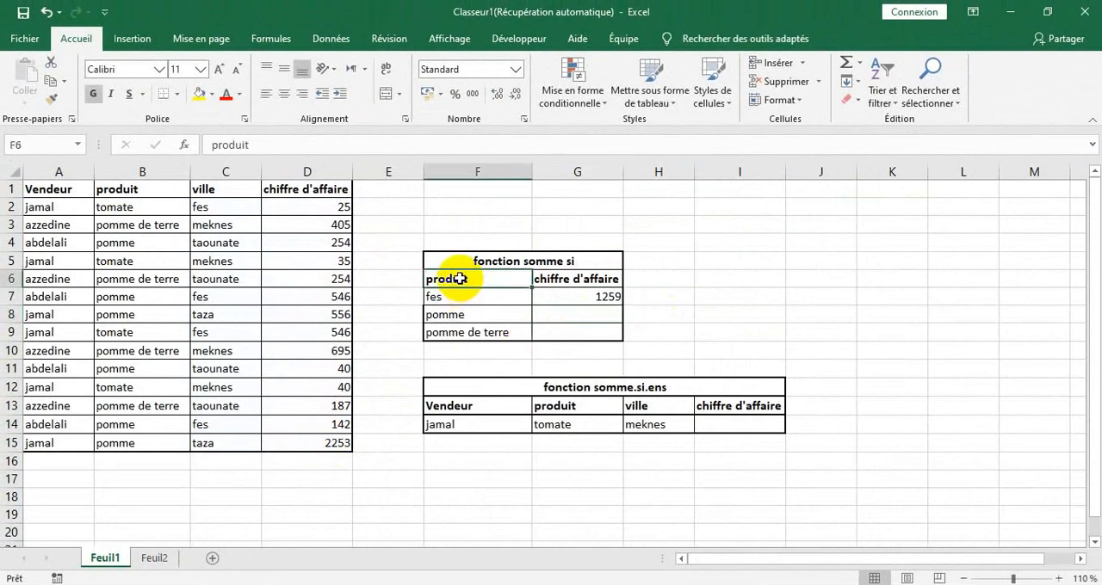
{"action": "left_click", "coordinate": [223, 183]}
{"action": "key", "text": "ctrl+c"}
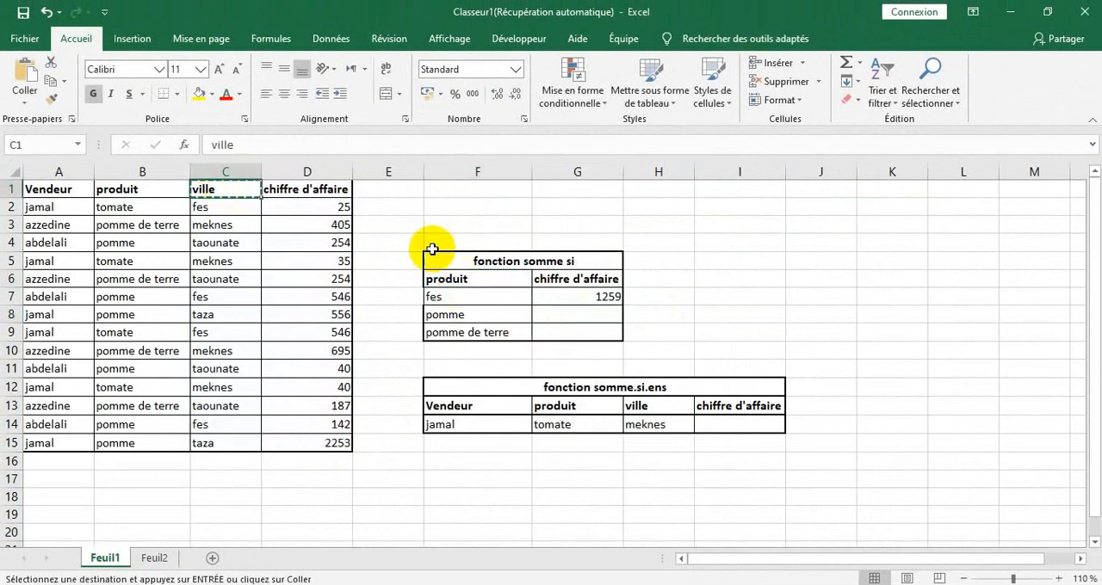
{"action": "left_click", "coordinate": [466, 278]}
{"action": "key", "text": "ctrl+v"}
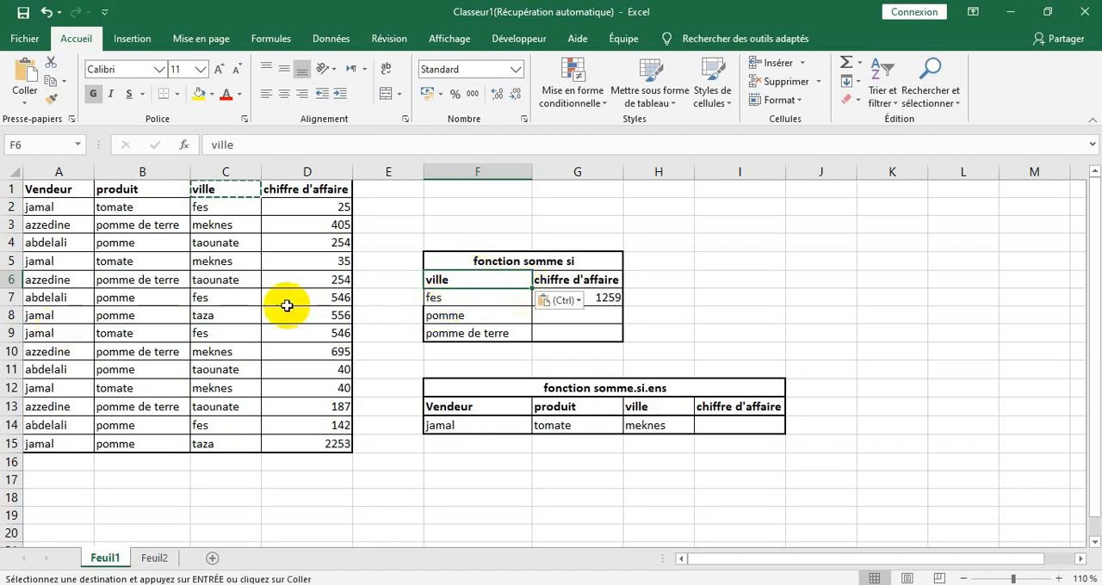
Replace the entries in F8 and F9 with meknes and taza, copied from the ville column
{"action": "left_click", "coordinate": [234, 266]}
{"action": "key", "text": "ctrl+c"}
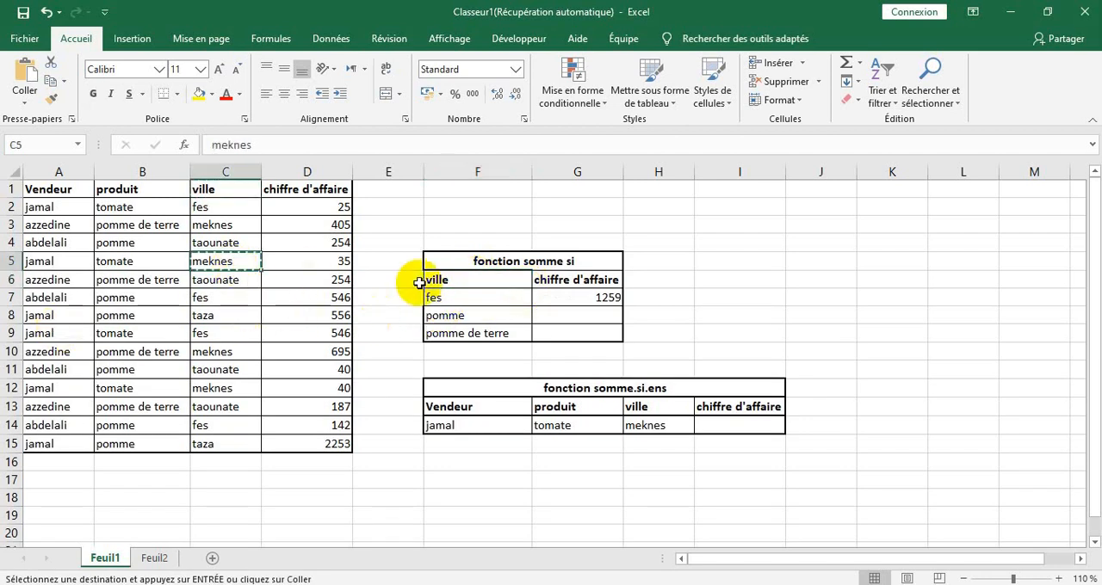
{"action": "left_click", "coordinate": [441, 315]}
{"action": "key", "text": "ctrl+v"}
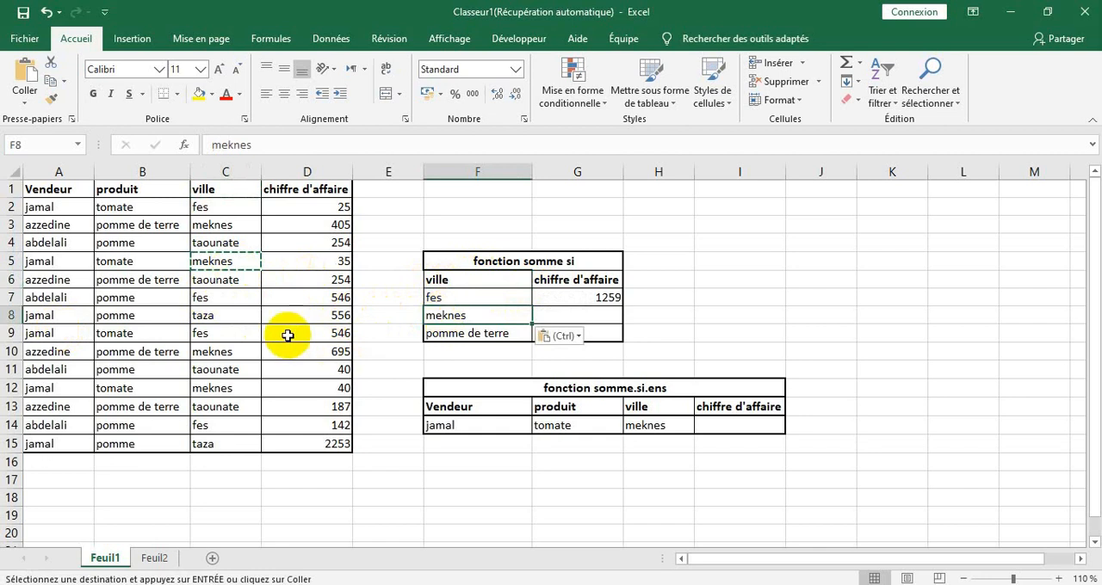
{"action": "left_click", "coordinate": [215, 315]}
{"action": "key", "text": "ctrl+c"}
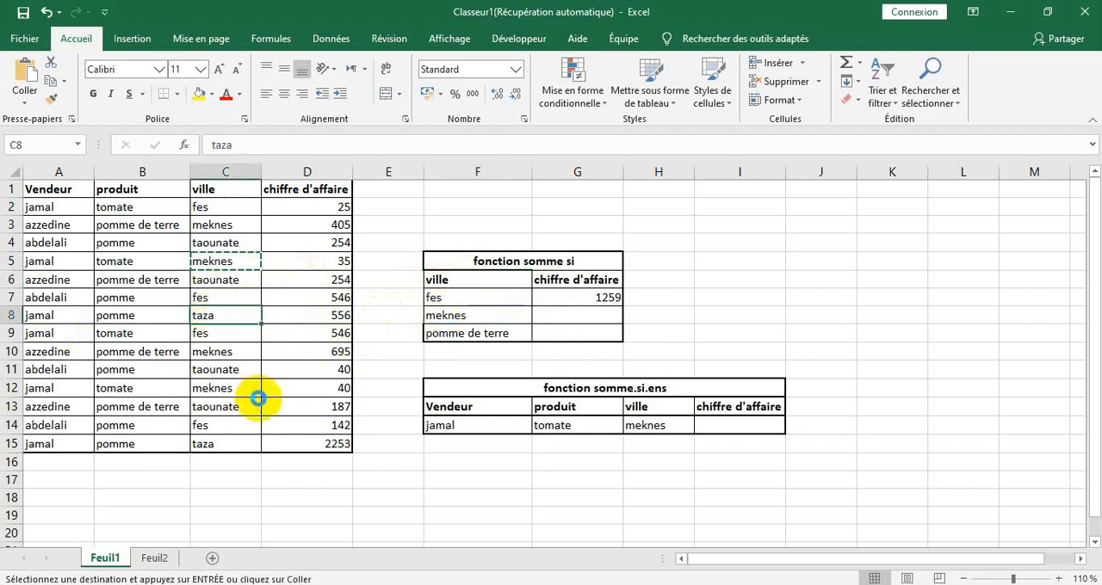
{"action": "left_click", "coordinate": [455, 334]}
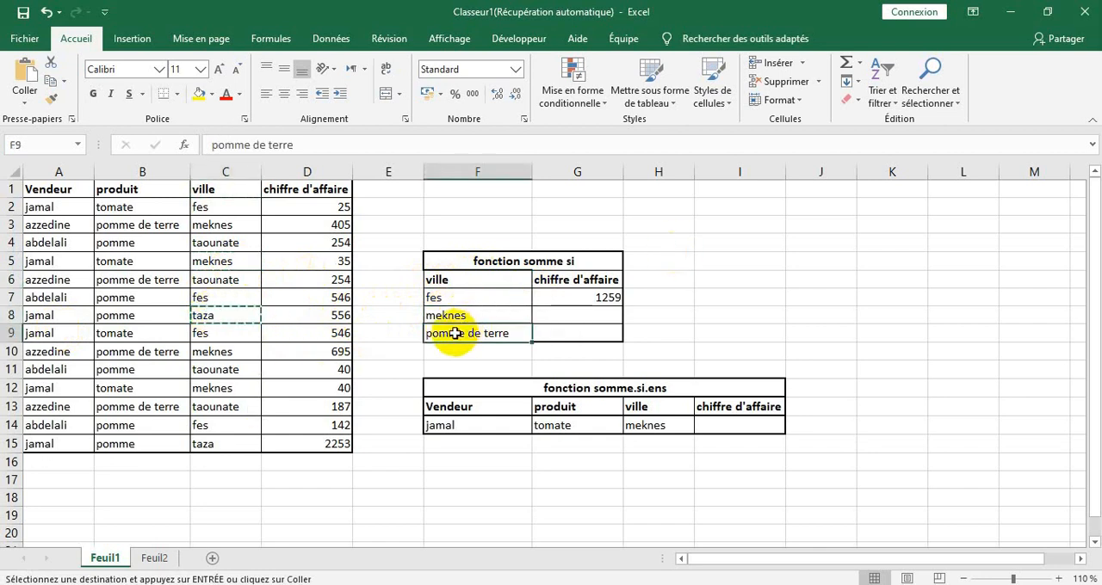
{"action": "key", "text": "ctrl+v"}
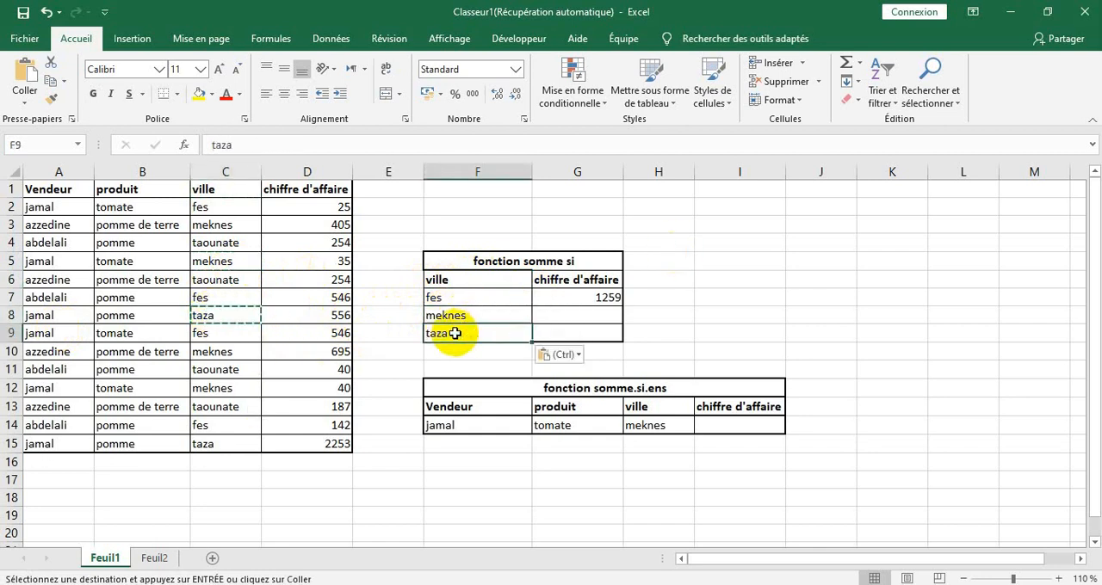
Examine the SOMME.SI formula in G7 and the ranges it refers to
{"action": "left_click", "coordinate": [593, 302]}
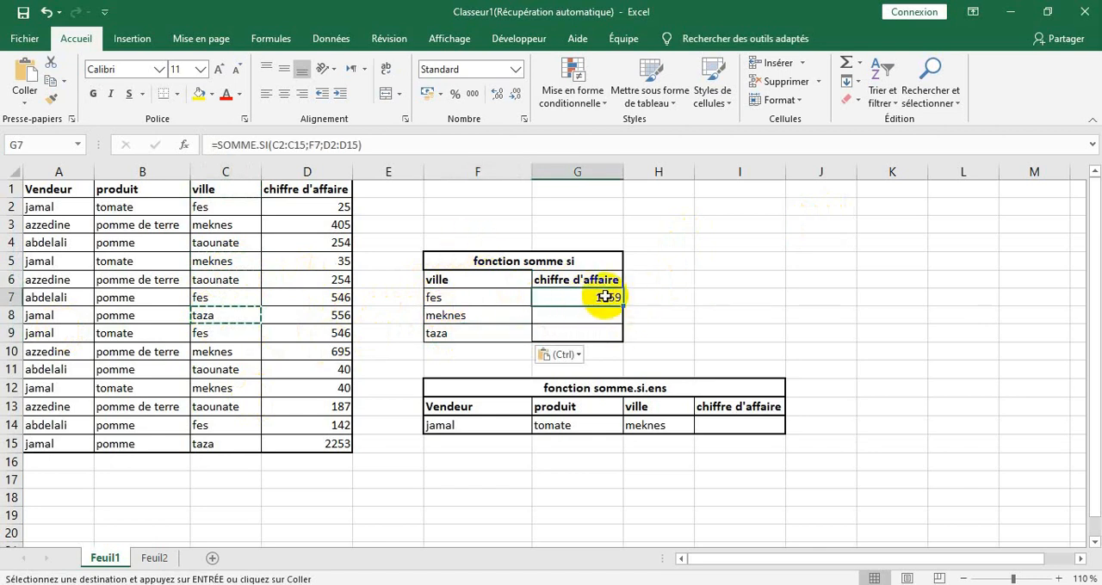
{"action": "double_click", "coordinate": [604, 298]}
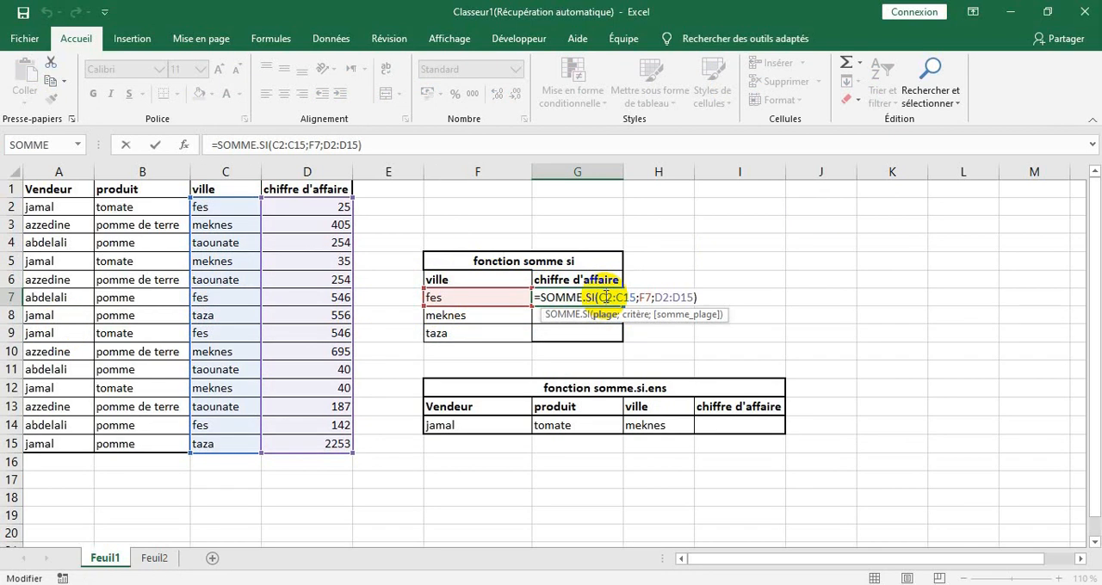
{"action": "key", "text": "Return"}
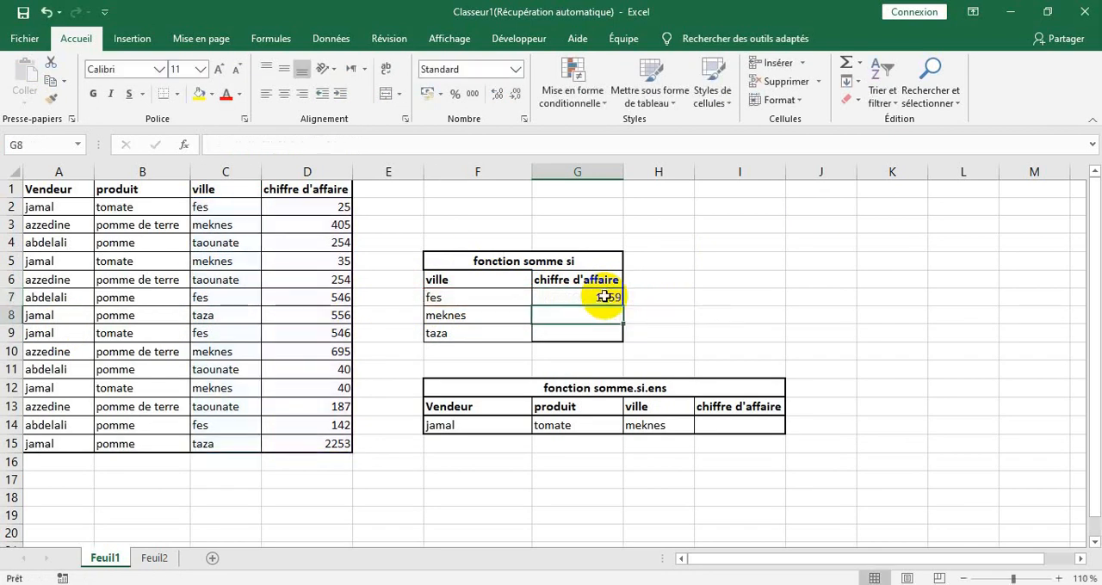
Select the chiffre d'affaire amounts of the fes rows, D2, D7, D9 and D14, to check their sum
{"action": "left_click", "coordinate": [343, 209]}
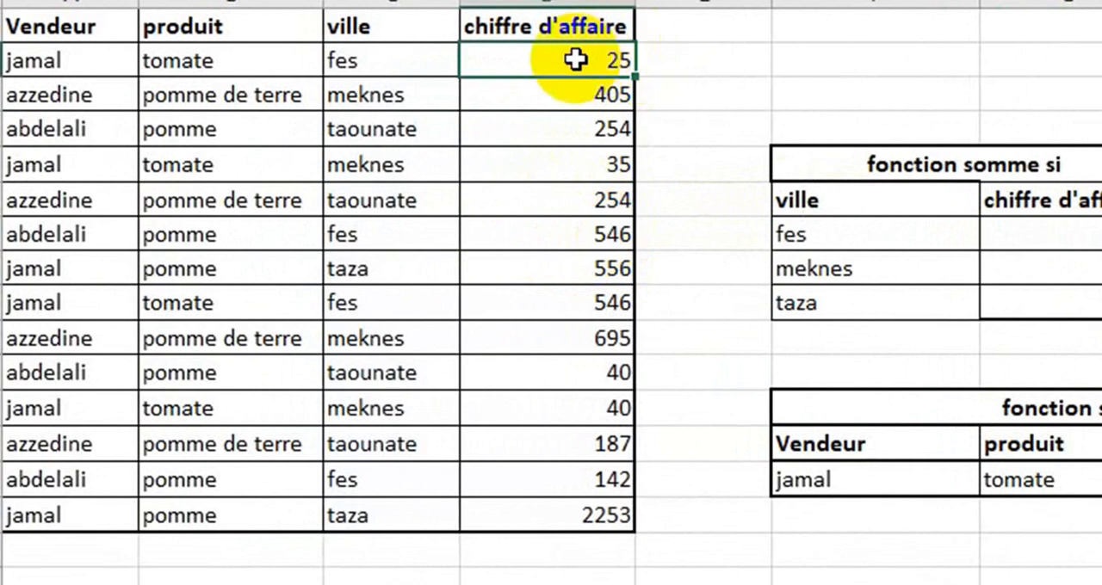
{"action": "left_click", "coordinate": [605, 235], "text": "ctrl"}
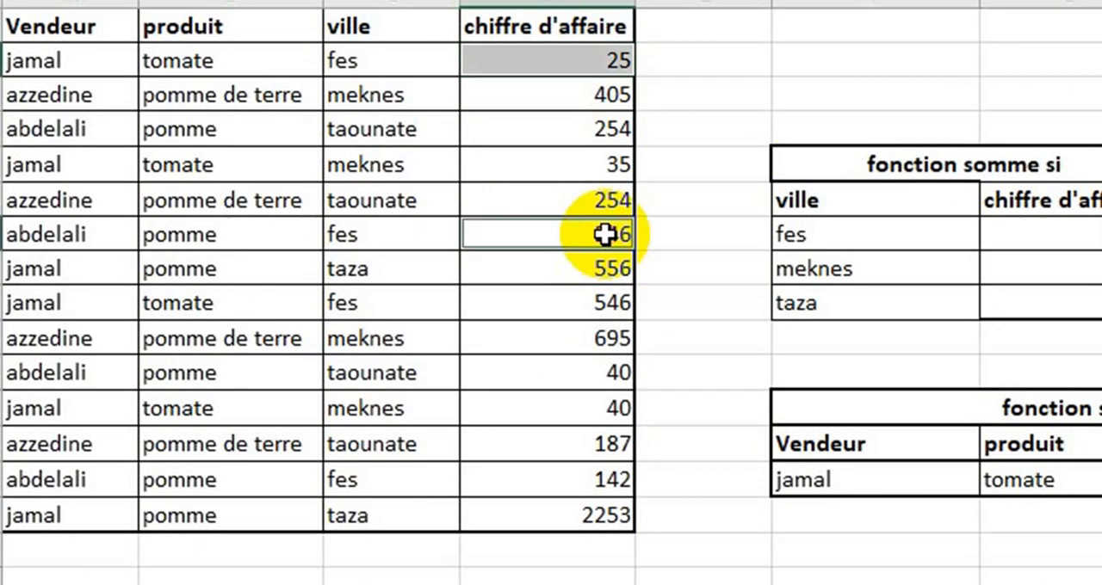
{"action": "left_click", "coordinate": [588, 314], "text": "ctrl"}
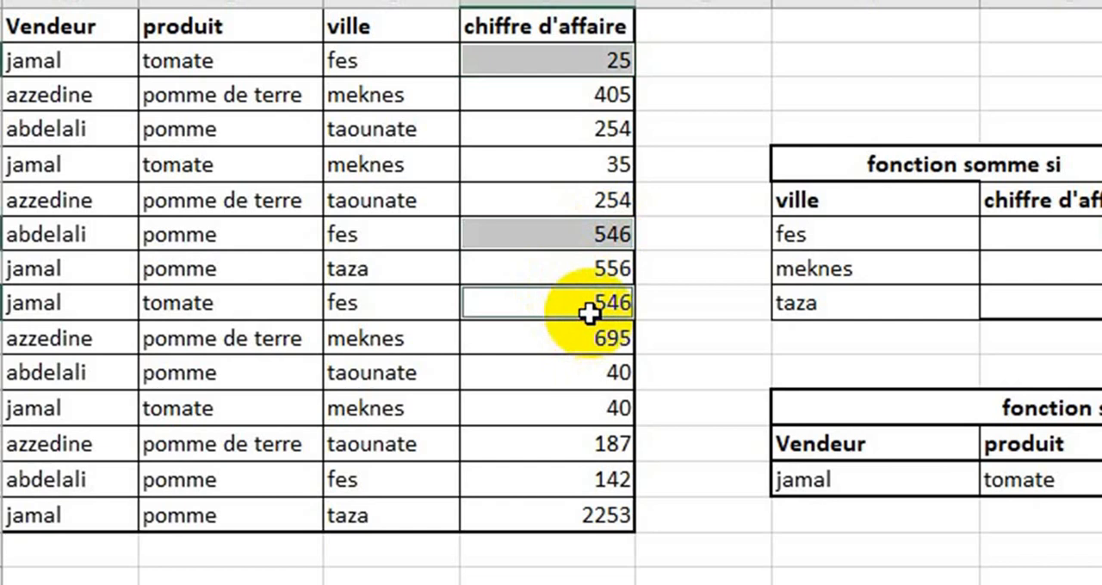
{"action": "left_click", "coordinate": [583, 484], "text": "ctrl"}
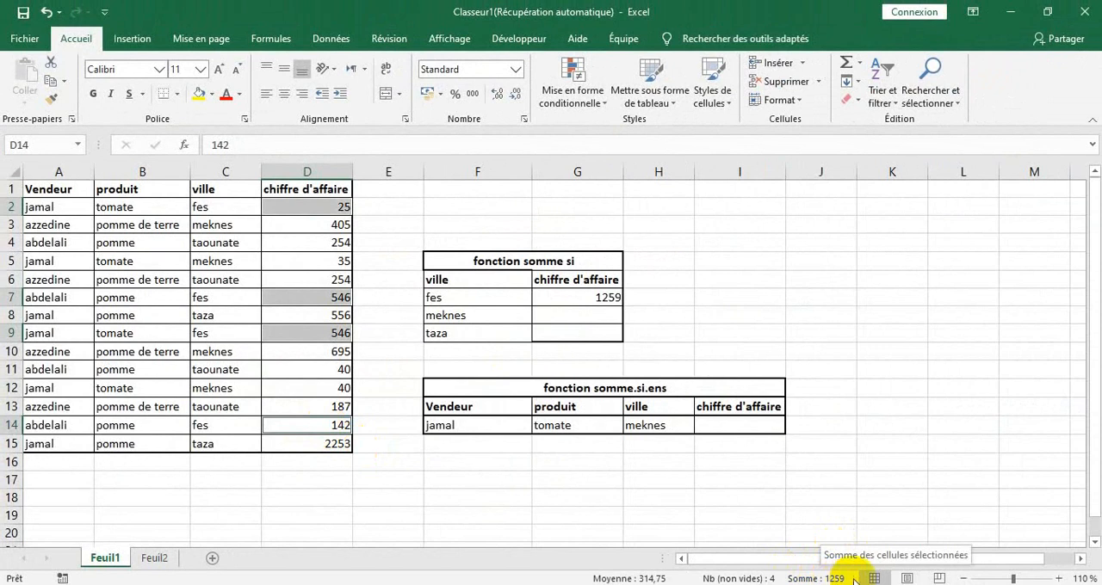
Fill the SOMME.SI formula from G7 down to G9 for meknes and taza
{"action": "left_click", "coordinate": [576, 312]}
{"action": "left_click", "coordinate": [612, 297]}
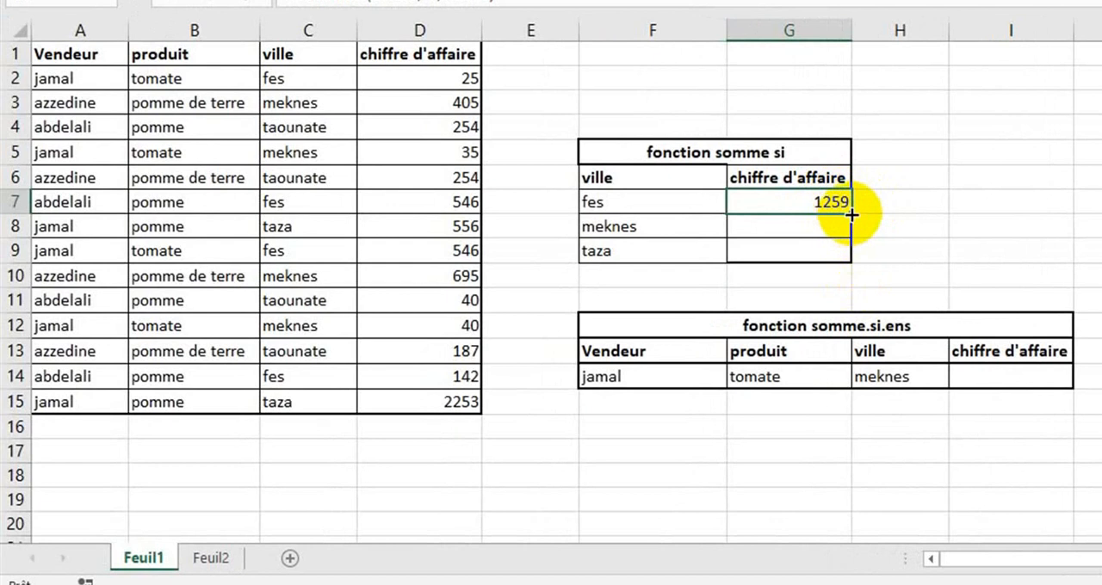
{"action": "left_click_drag", "start_coordinate": [850, 215], "coordinate": [852, 254]}
Examine the ranges referenced by the copied formulas in G8 and G9
{"action": "double_click", "coordinate": [827, 226]}
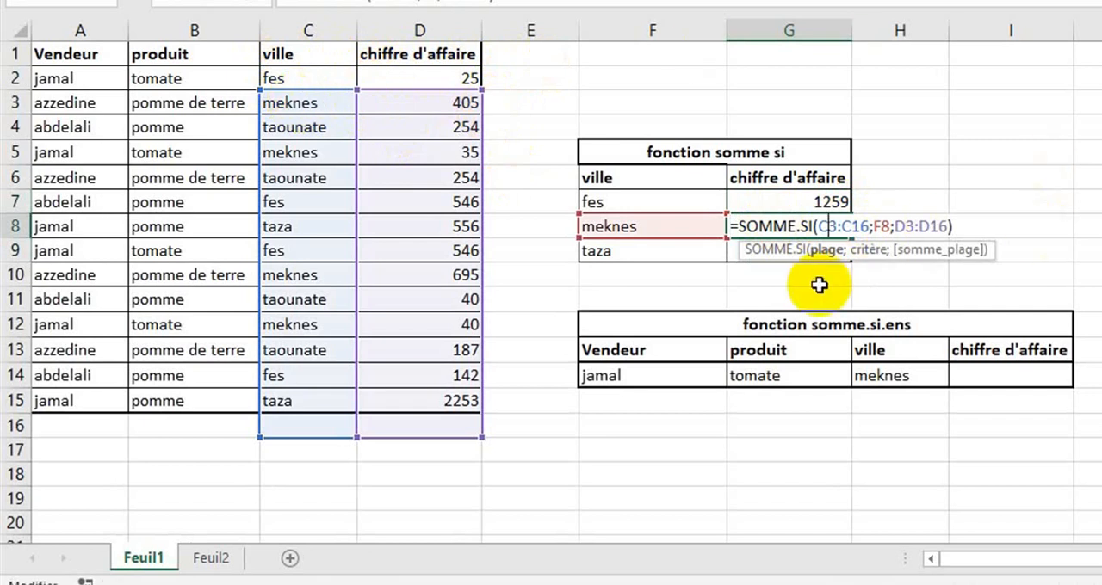
{"action": "key", "text": "Return"}
{"action": "double_click", "coordinate": [811, 251]}
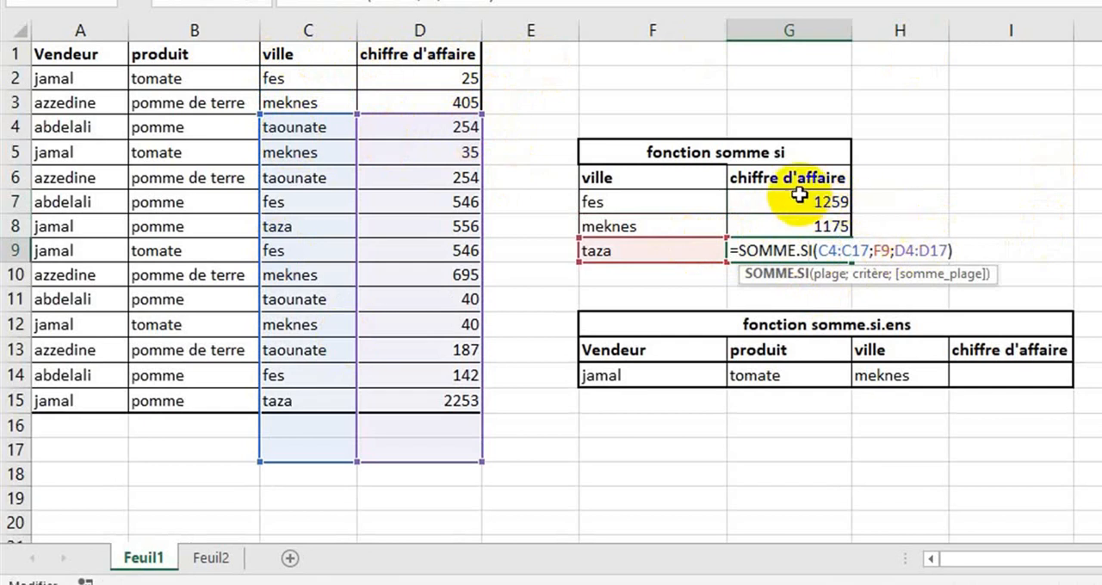
{"action": "left_click", "coordinate": [792, 199]}
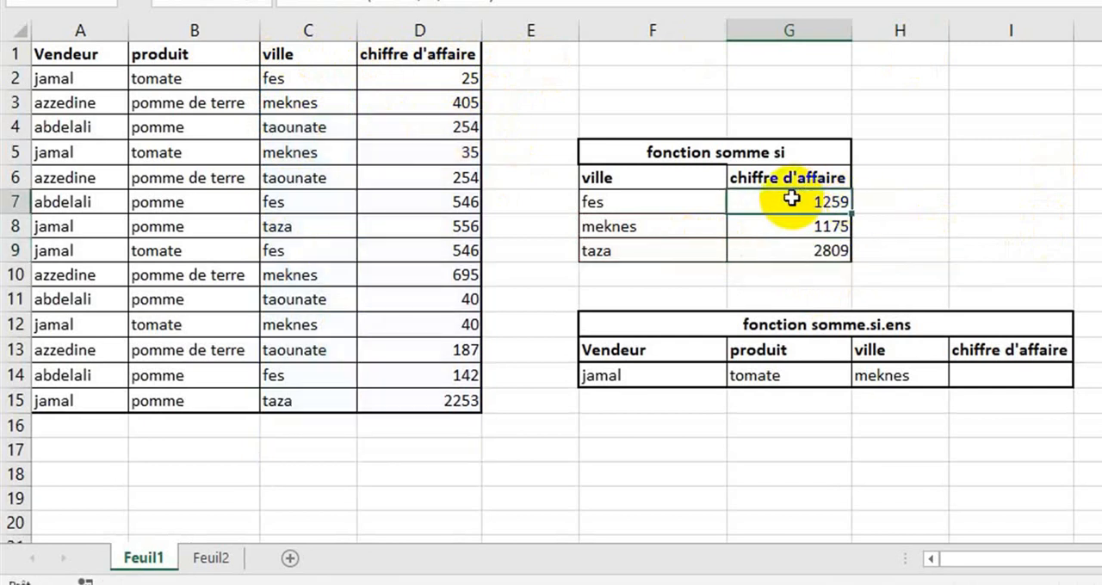
Make the criteria range in the G7 SOMME.SI formula absolute as $C$2:$C$15
{"action": "double_click", "coordinate": [778, 205]}
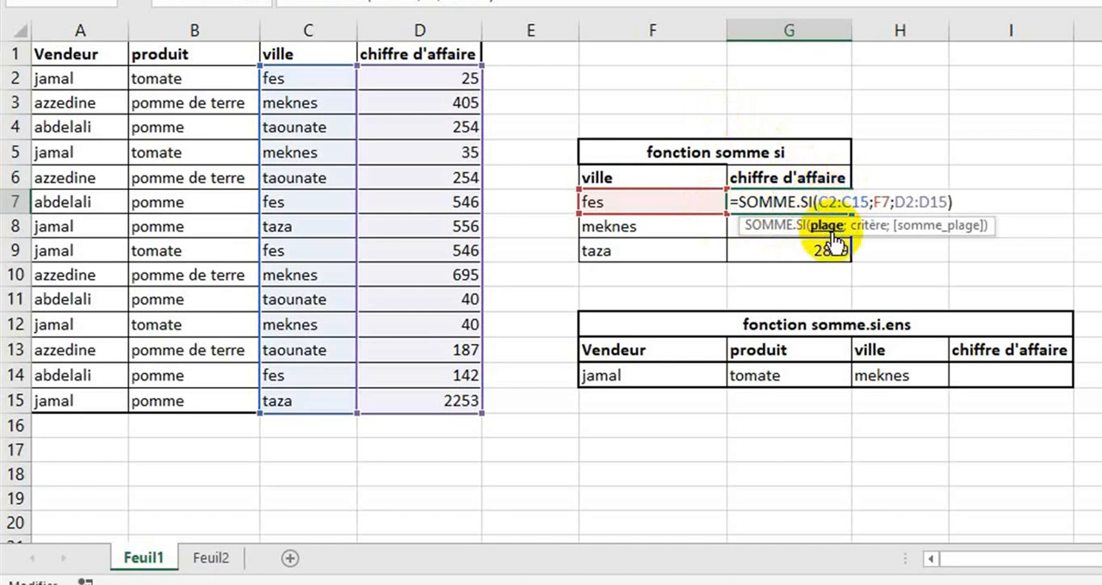
{"action": "type", "text": "$"}
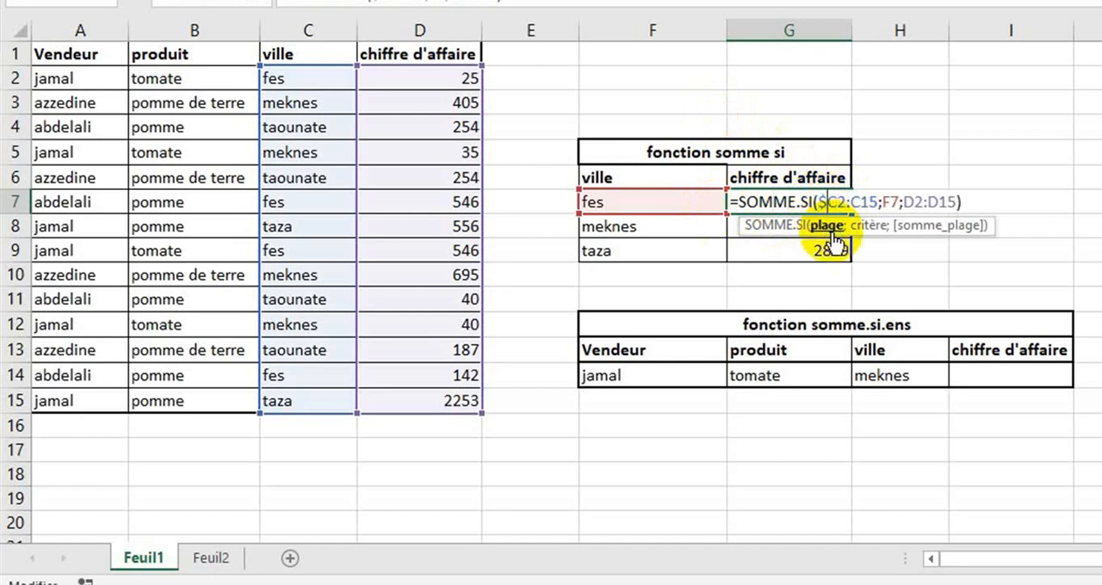
{"action": "key", "text": "Right"}
{"action": "type", "text": "$"}
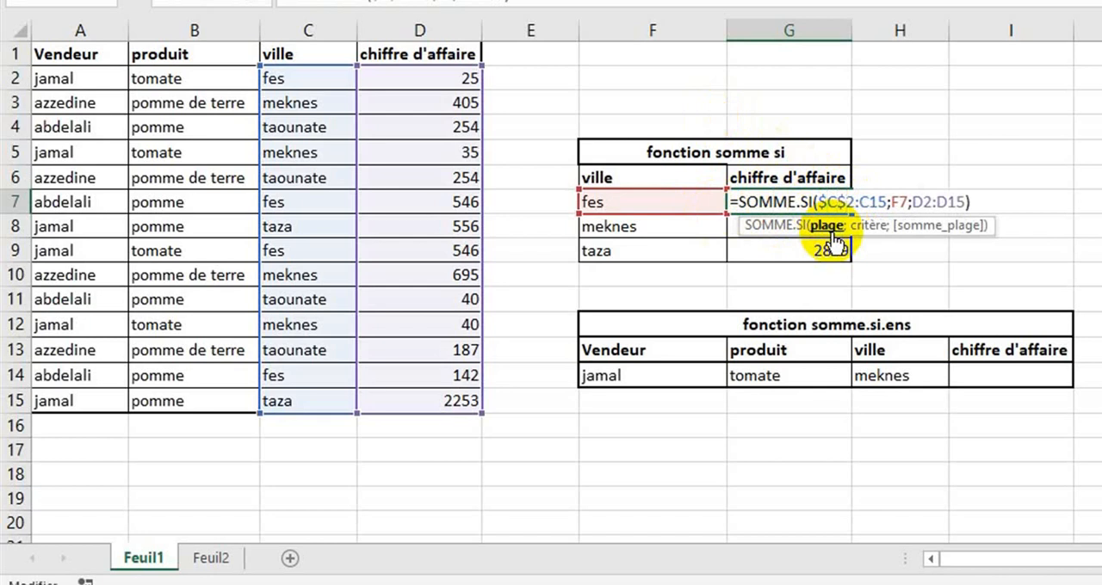
{"action": "key", "text": "Right"}
{"action": "key", "text": "Right"}
{"action": "key", "text": "Right"}
{"action": "key", "text": "Left"}
{"action": "type", "text": "$"}
{"action": "key", "text": "Right"}
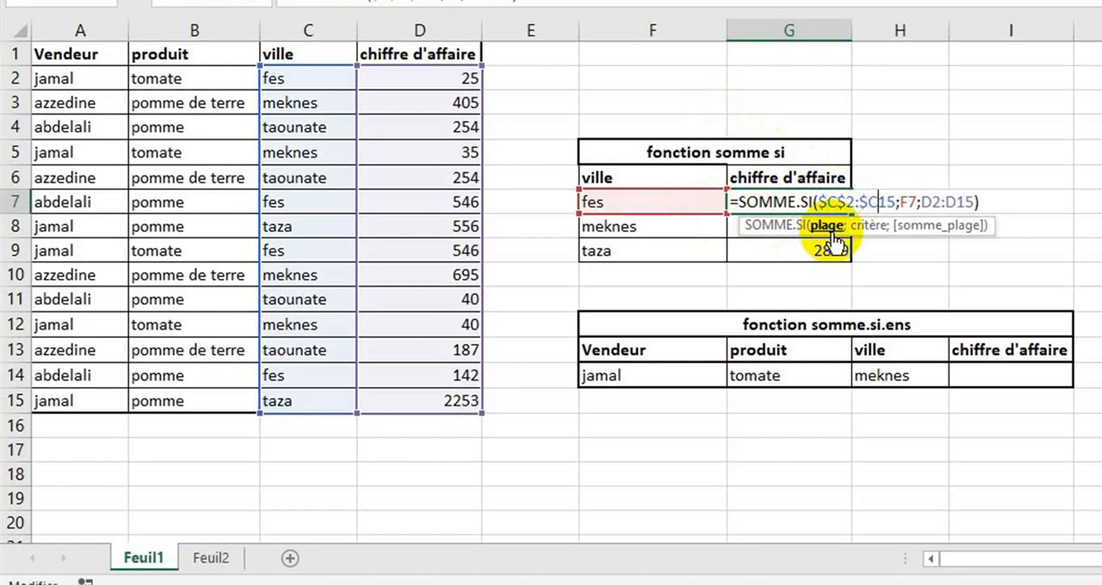
{"action": "type", "text": "$"}
Make the sum range in the G7 formula absolute as $D$2:$D$15, leaving criterion F7 relative, and validate the formula
{"action": "key", "text": "Right"}
{"action": "key", "text": "Right"}
{"action": "key", "text": "Right"}
{"action": "key", "text": "Right"}
{"action": "key", "text": "Right"}
{"action": "key", "text": "Right"}
{"action": "key", "text": "Right"}
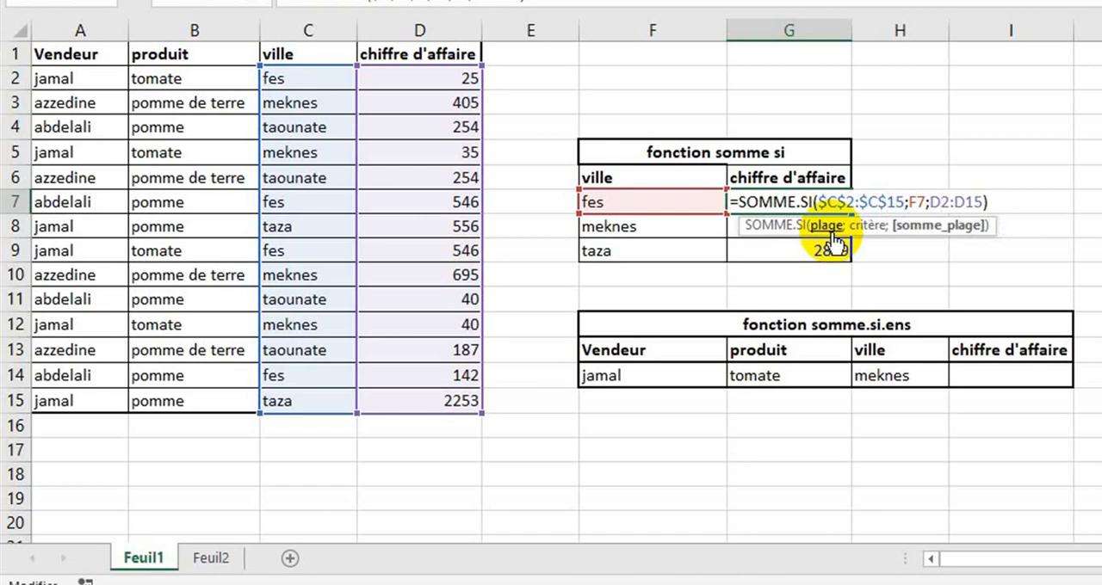
{"action": "key", "text": "Left"}
{"action": "type", "text": "$"}
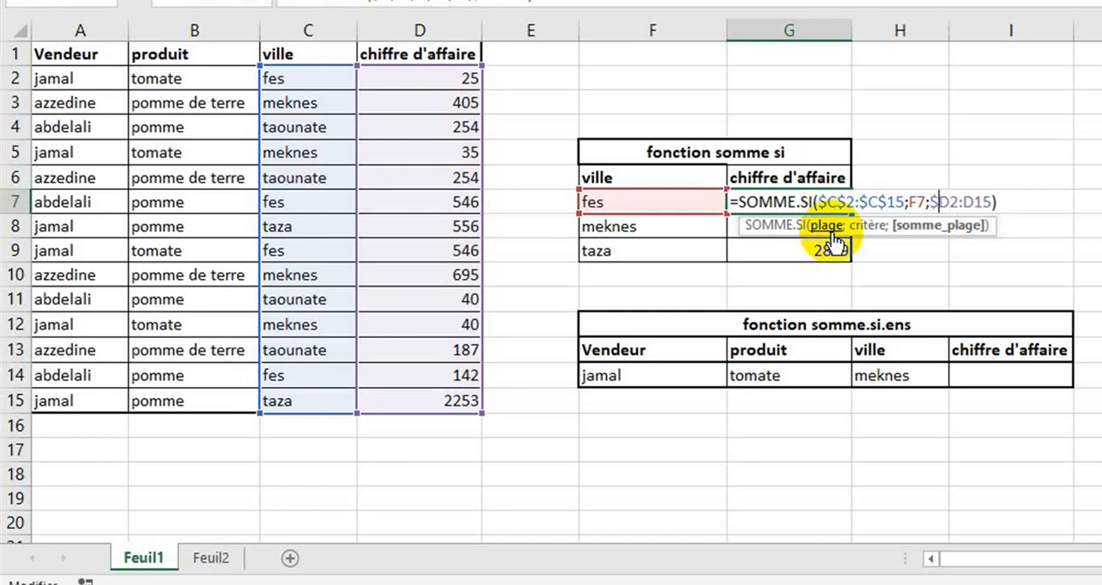
{"action": "key", "text": "Right"}
{"action": "type", "text": "$"}
{"action": "key", "text": "Right"}
{"action": "key", "text": "Right"}
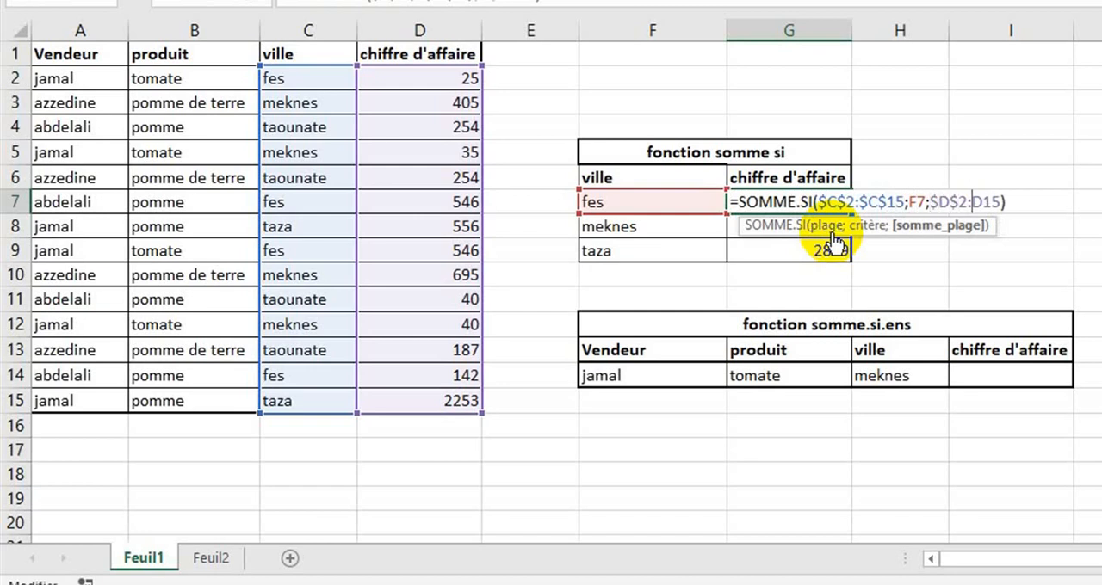
{"action": "type", "text": "$"}
{"action": "key", "text": "Right"}
{"action": "type", "text": "$"}
{"action": "key", "text": "Return"}
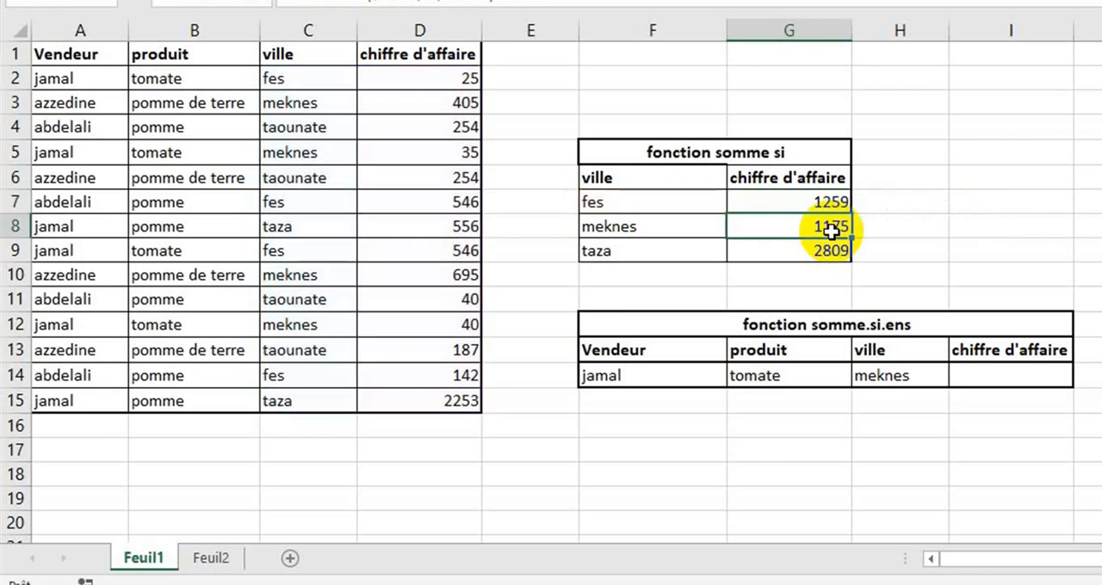
Fill the formula from G7 down to G9 and check the ranges in the copied G8 and G9 formulas
{"action": "left_click", "coordinate": [837, 202]}
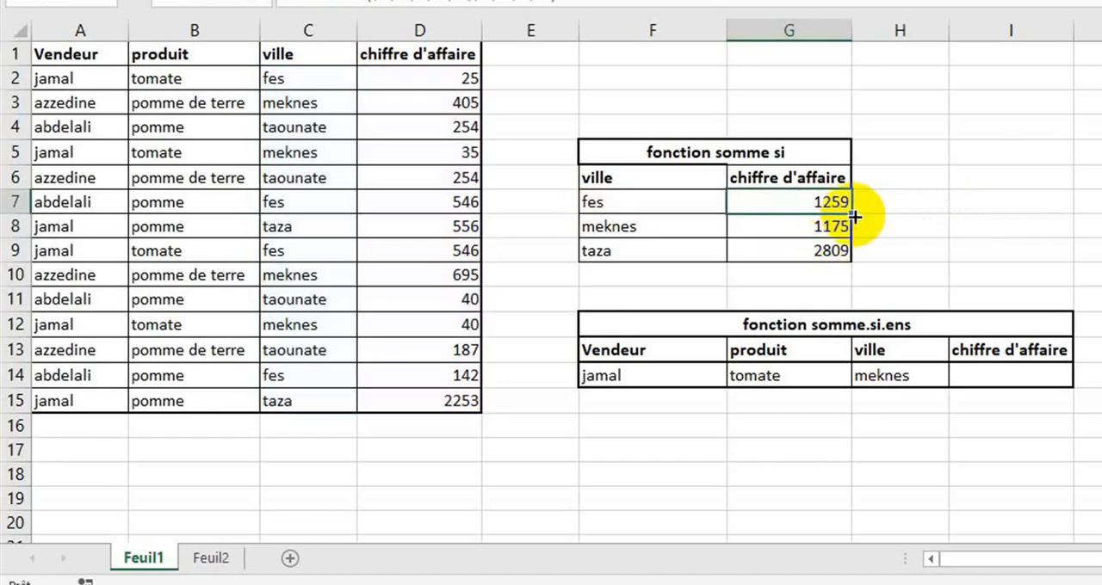
{"action": "left_click_drag", "start_coordinate": [855, 218], "coordinate": [857, 274]}
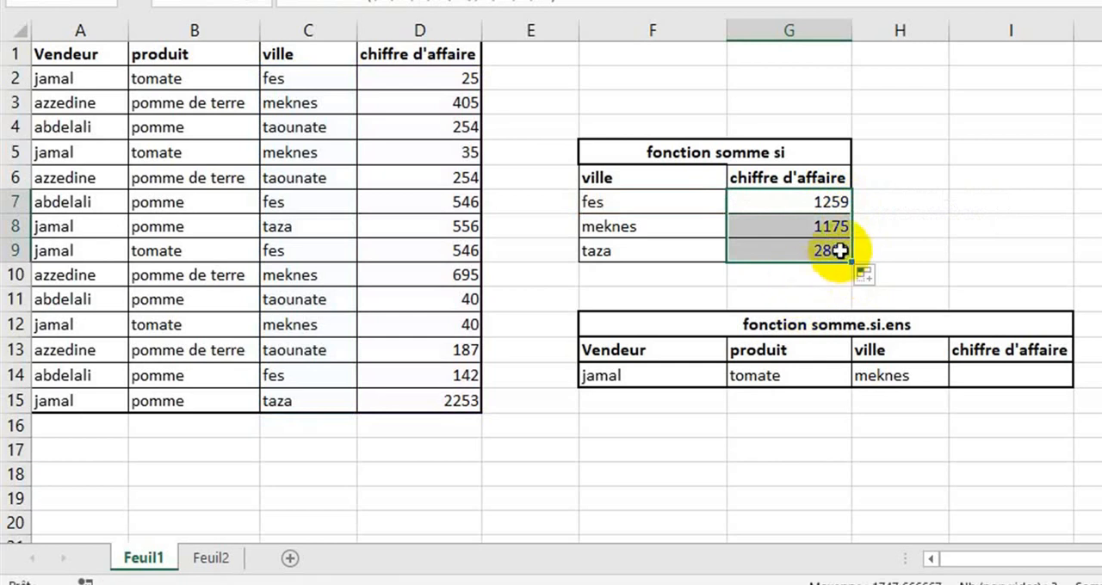
{"action": "double_click", "coordinate": [826, 226]}
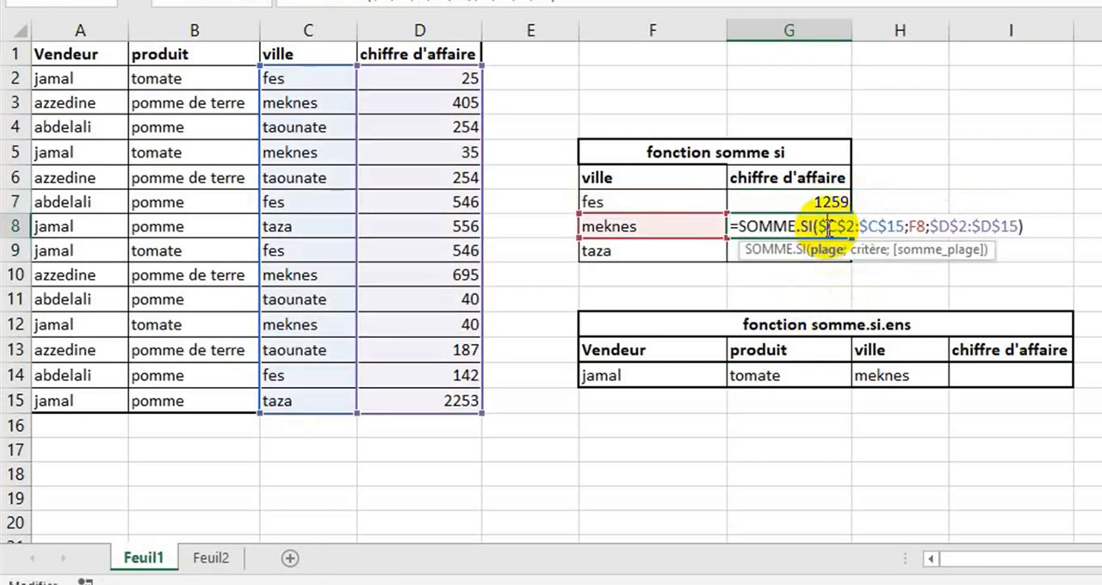
{"action": "key", "text": "Return"}
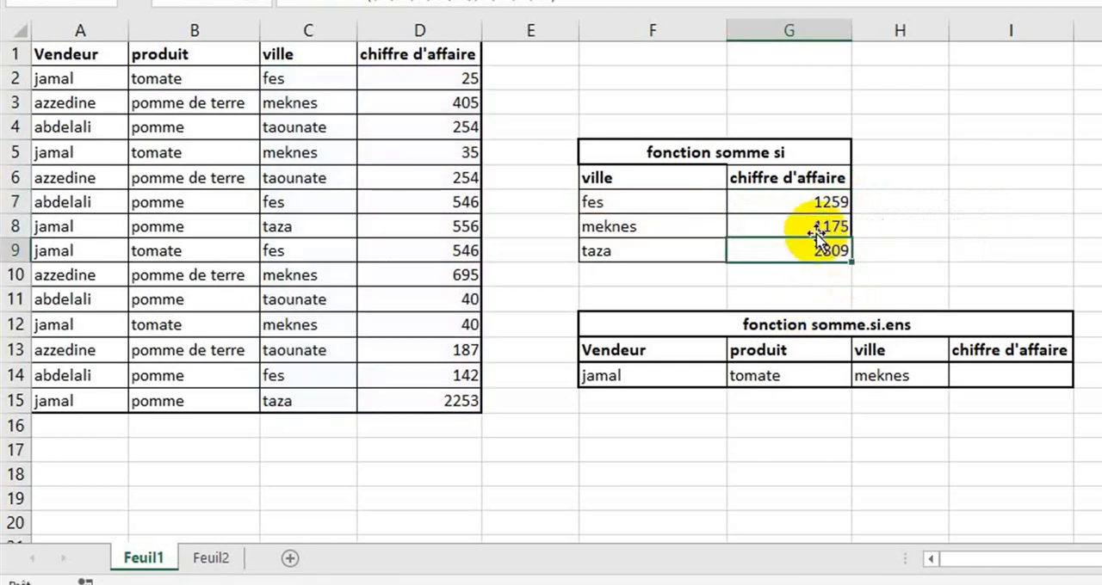
{"action": "double_click", "coordinate": [793, 250]}
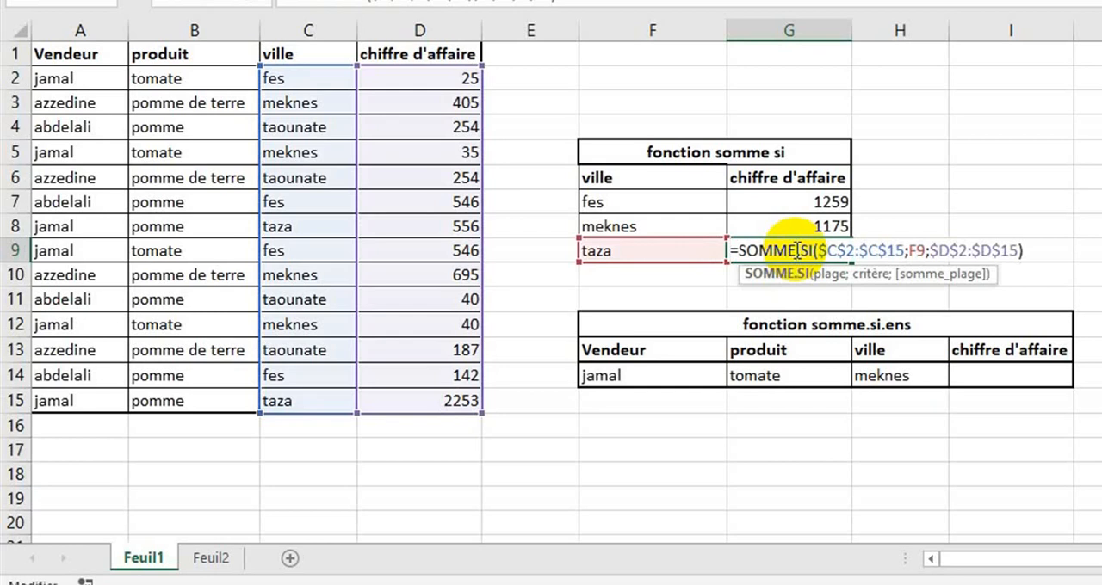
{"action": "key", "text": "Return"}
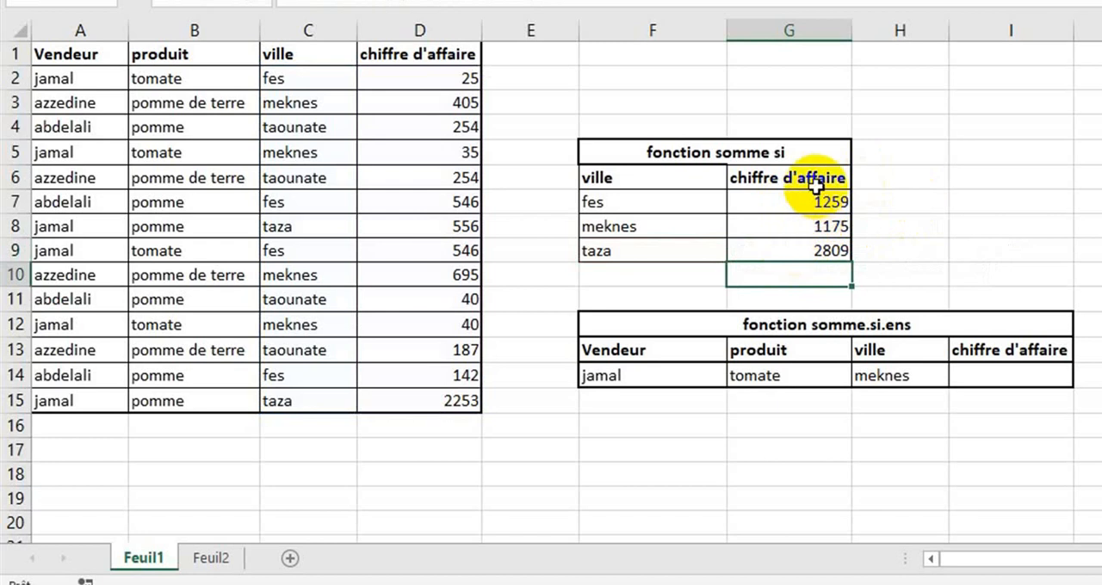
{"action": "left_click", "coordinate": [801, 201]}
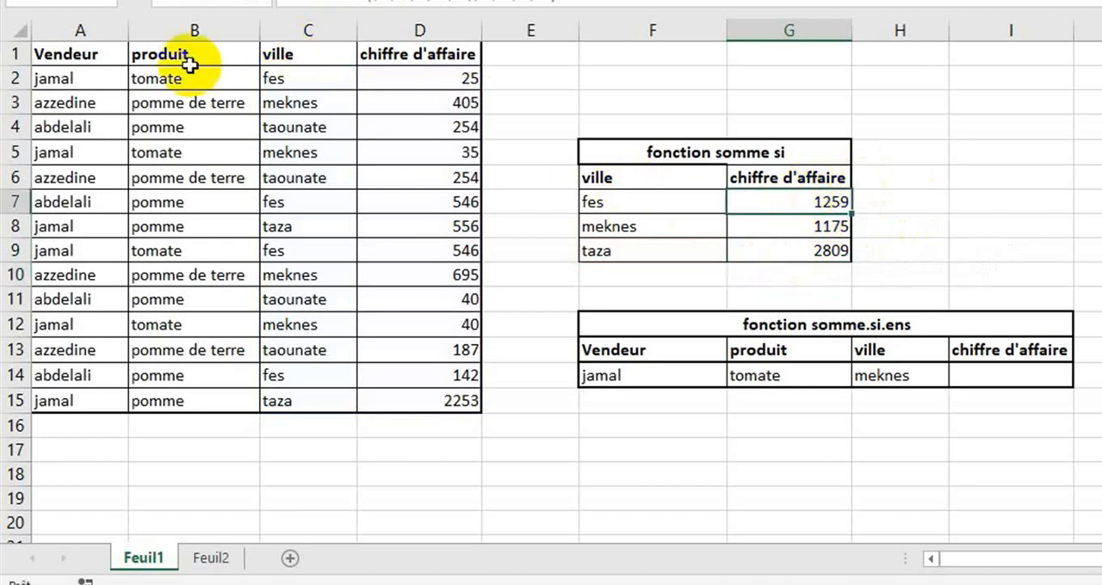
Change the ville header in F6 of the fonction somme si table to produit
{"action": "left_click", "coordinate": [607, 177]}
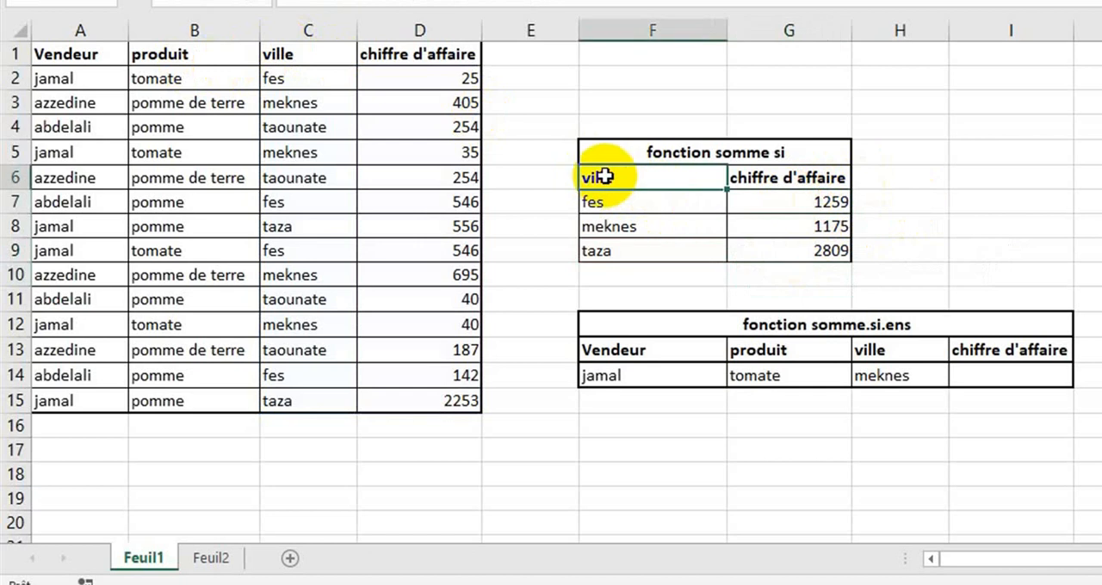
{"action": "type", "text": "prodi"}
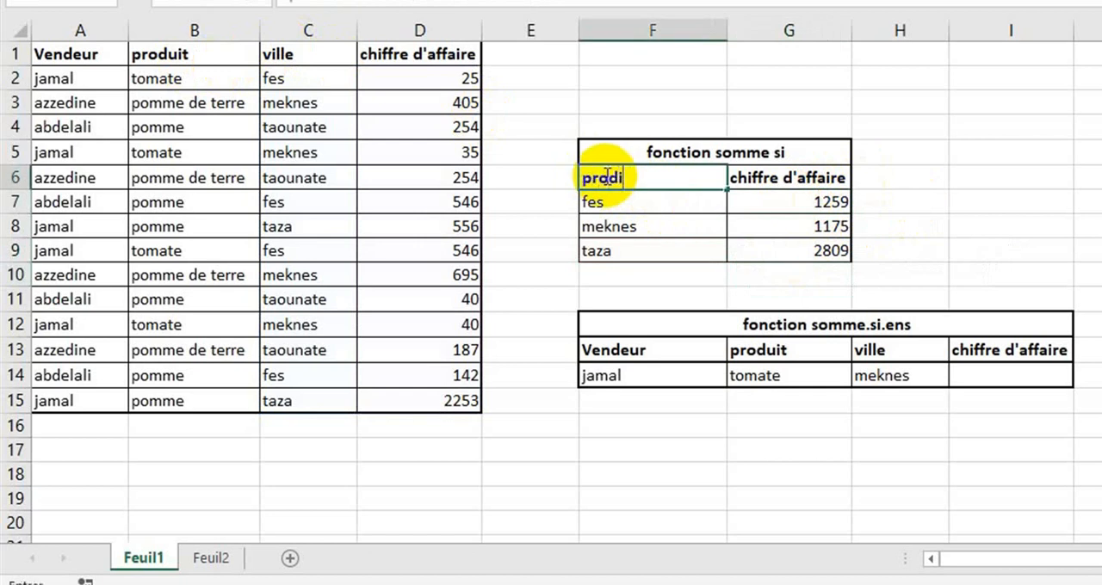
{"action": "key", "text": "BackSpace"}
{"action": "type", "text": "uit"}
{"action": "key", "text": "Return"}
{"action": "left_click", "coordinate": [806, 204]}
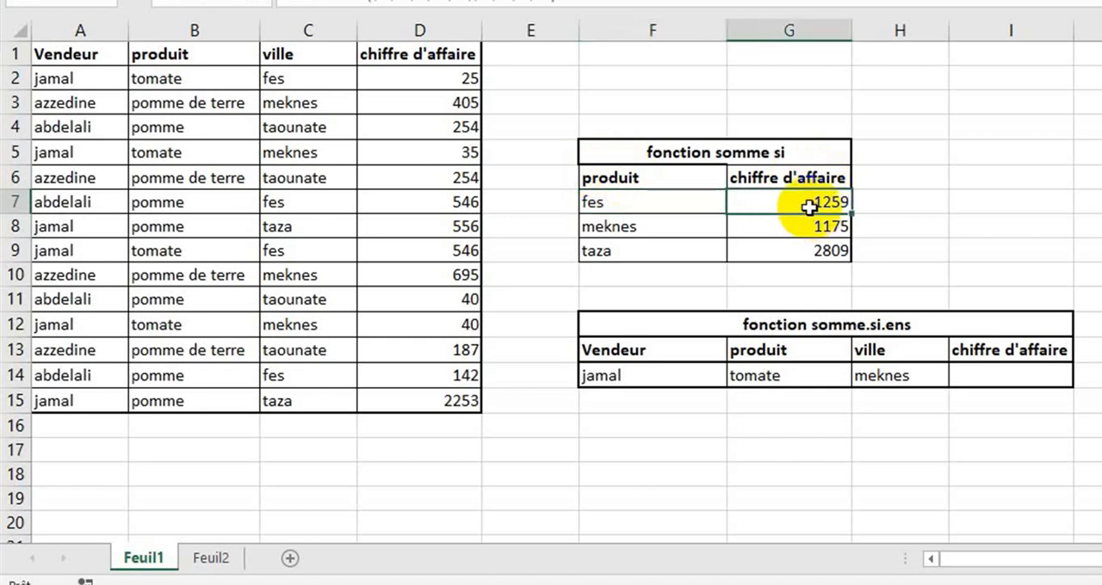
Replace the cities in F7:F9 with tomate, pomme and pomme de terre, copied from the produit column of the sales table
{"action": "left_click", "coordinate": [696, 204]}
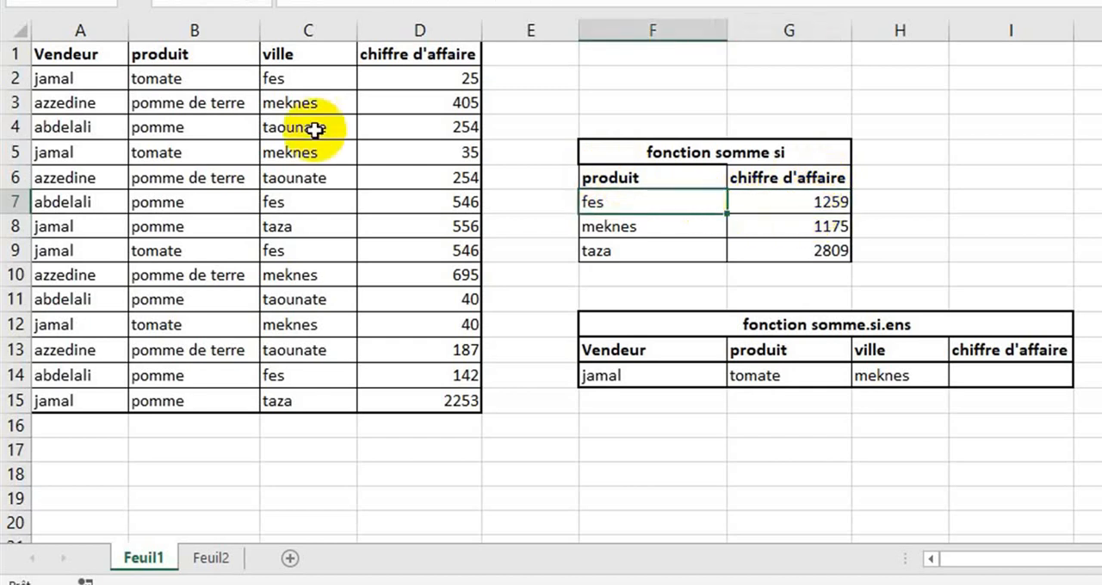
{"action": "left_click", "coordinate": [165, 79]}
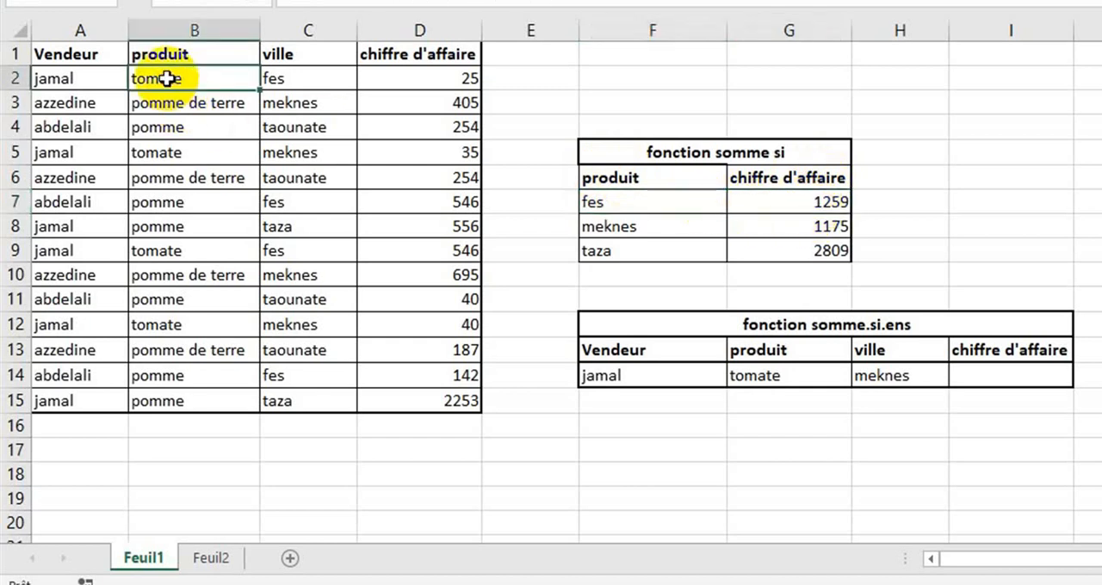
{"action": "key", "text": "ctrl+c"}
{"action": "left_click", "coordinate": [659, 201]}
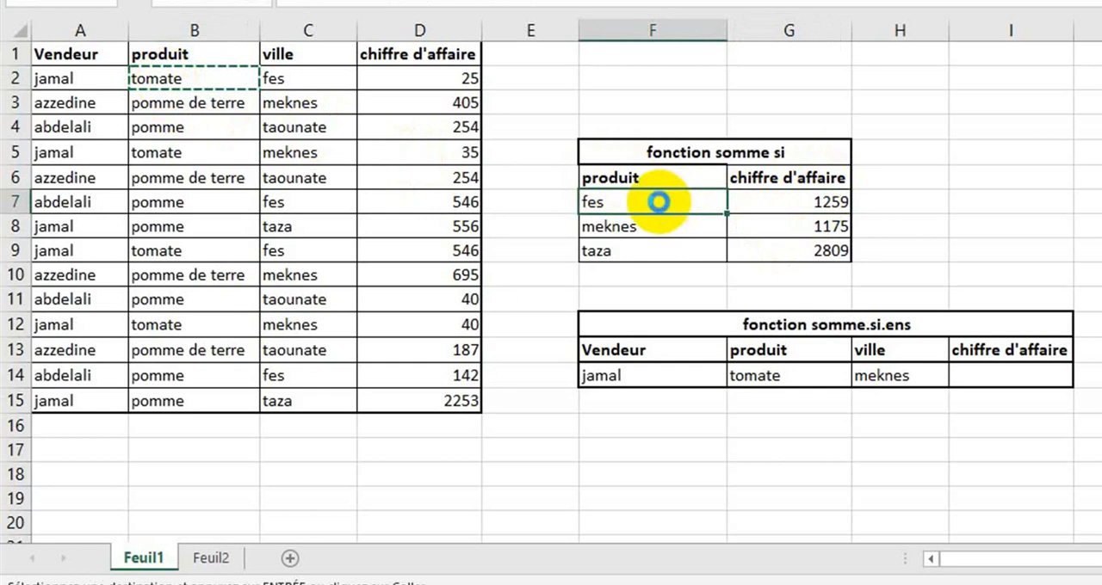
{"action": "key", "text": "ctrl+v"}
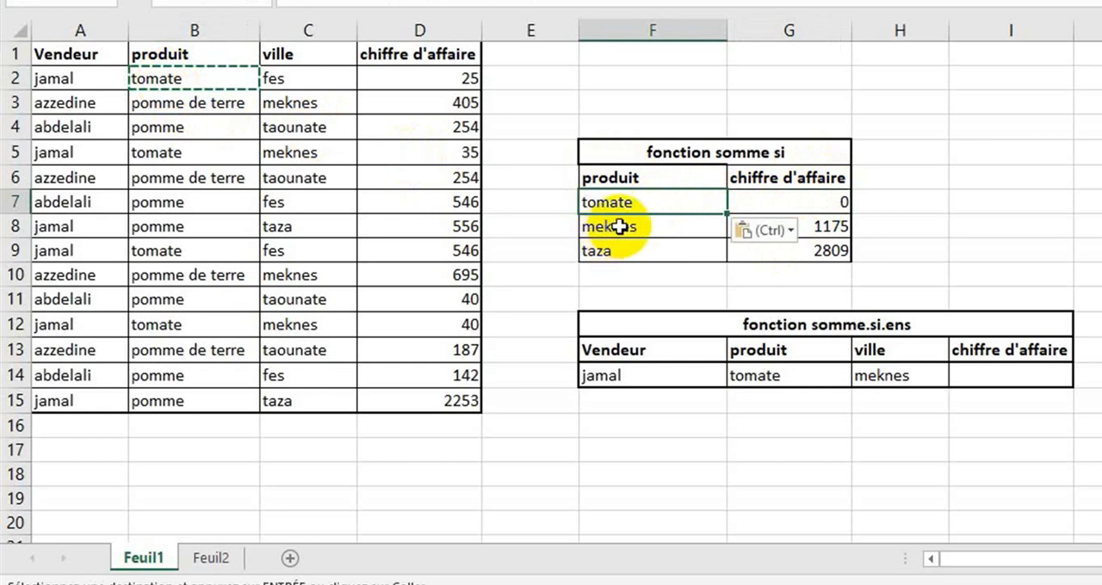
{"action": "left_click", "coordinate": [160, 130]}
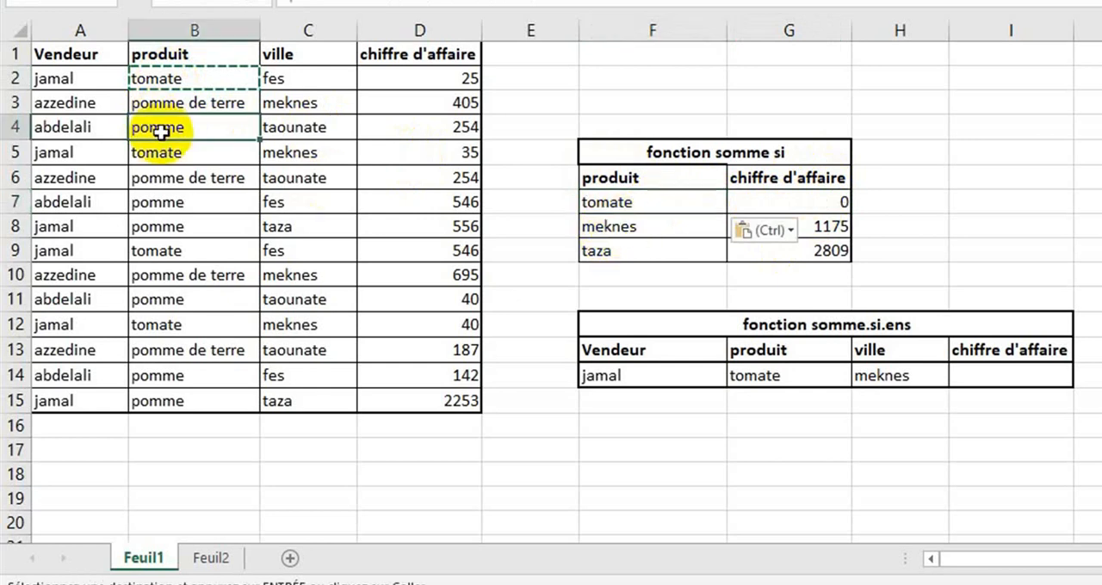
{"action": "key", "text": "ctrl+c"}
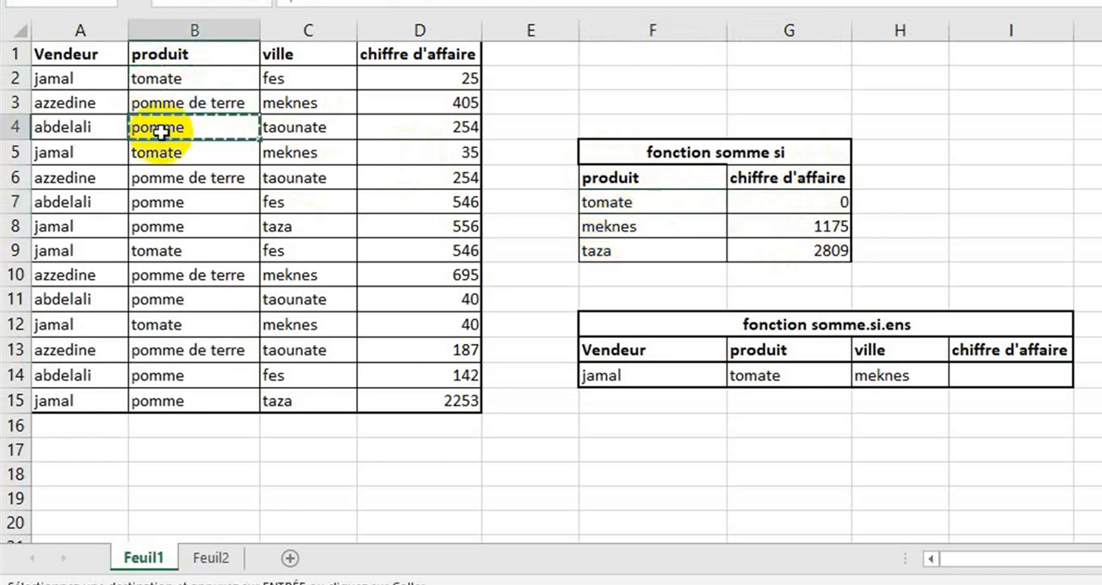
{"action": "left_click", "coordinate": [632, 227]}
{"action": "key", "text": "ctrl+v"}
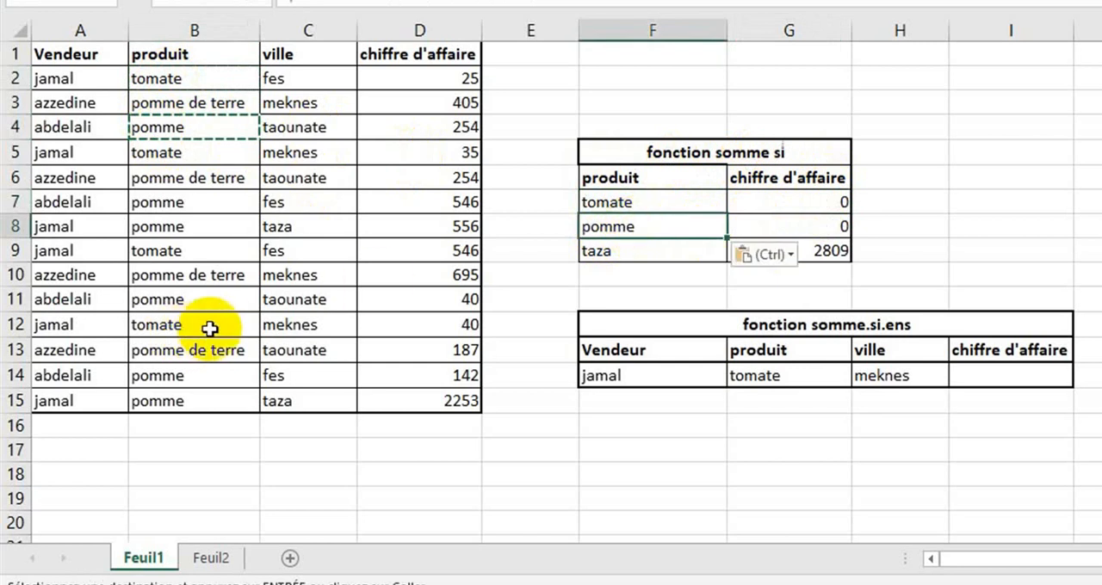
{"action": "left_click", "coordinate": [196, 352]}
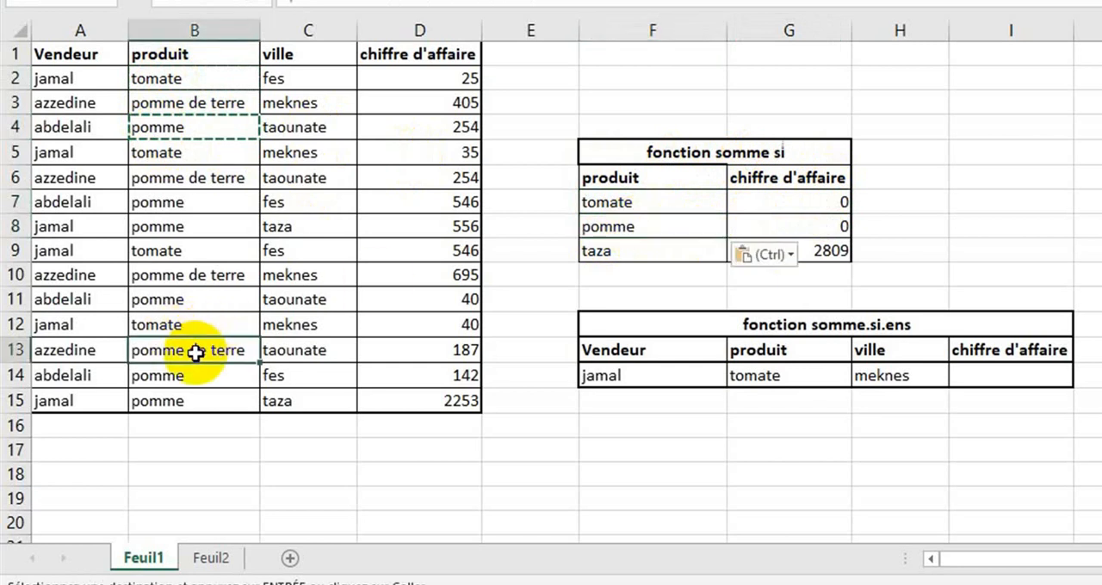
{"action": "key", "text": "ctrl+c"}
{"action": "left_click", "coordinate": [643, 256]}
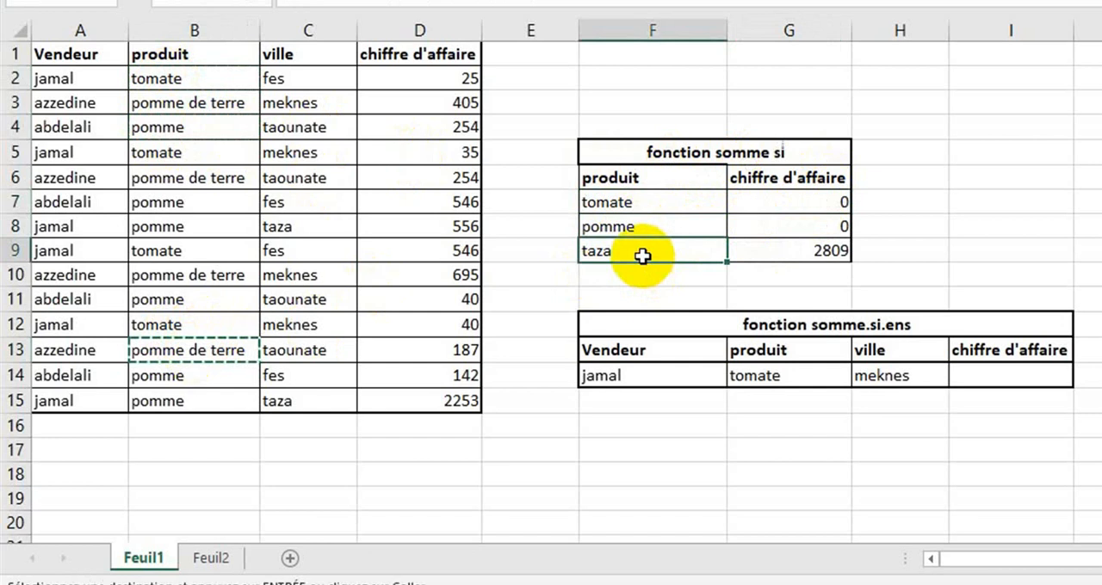
{"action": "key", "text": "ctrl+v"}
Replace the criteria range of the G7 SOMME.SI formula with the produit cells B2:B15 and check the formula's ranges
{"action": "left_click", "coordinate": [805, 199]}
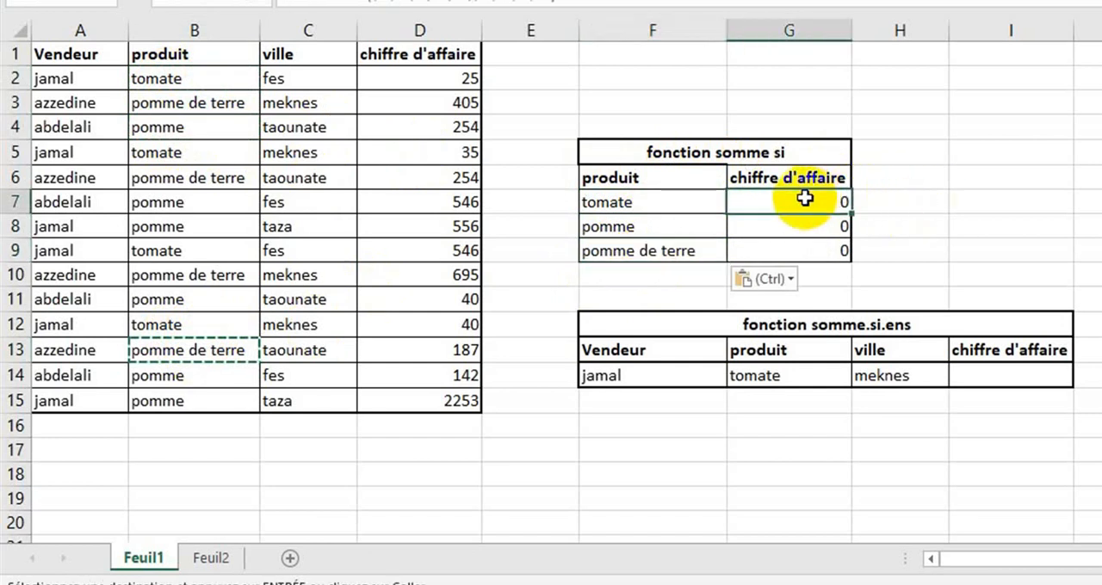
{"action": "double_click", "coordinate": [805, 199]}
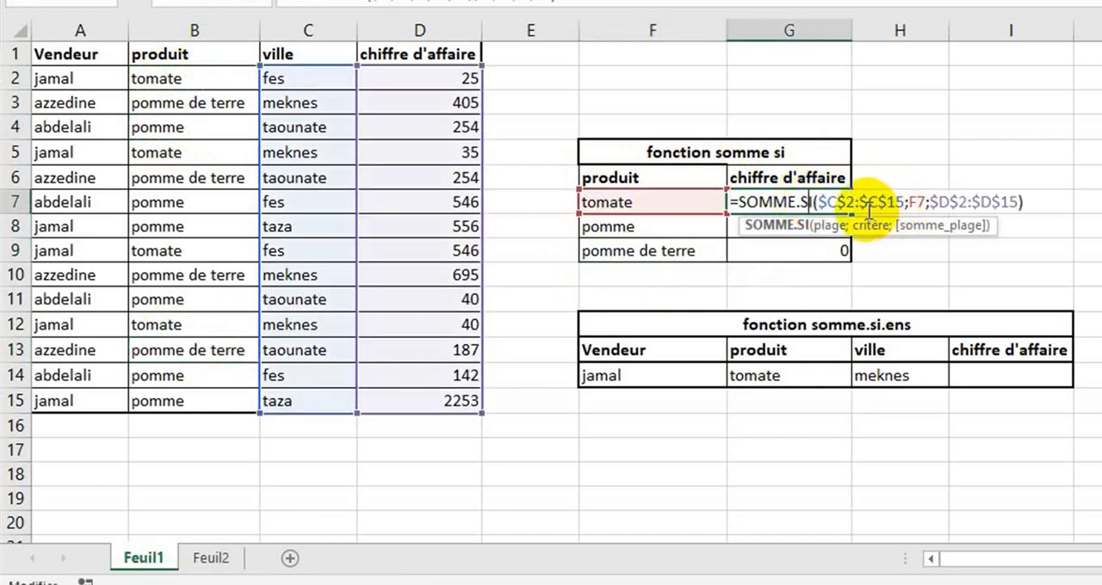
{"action": "left_click_drag", "start_coordinate": [817, 202], "coordinate": [902, 202]}
{"action": "key", "text": "BackSpace"}
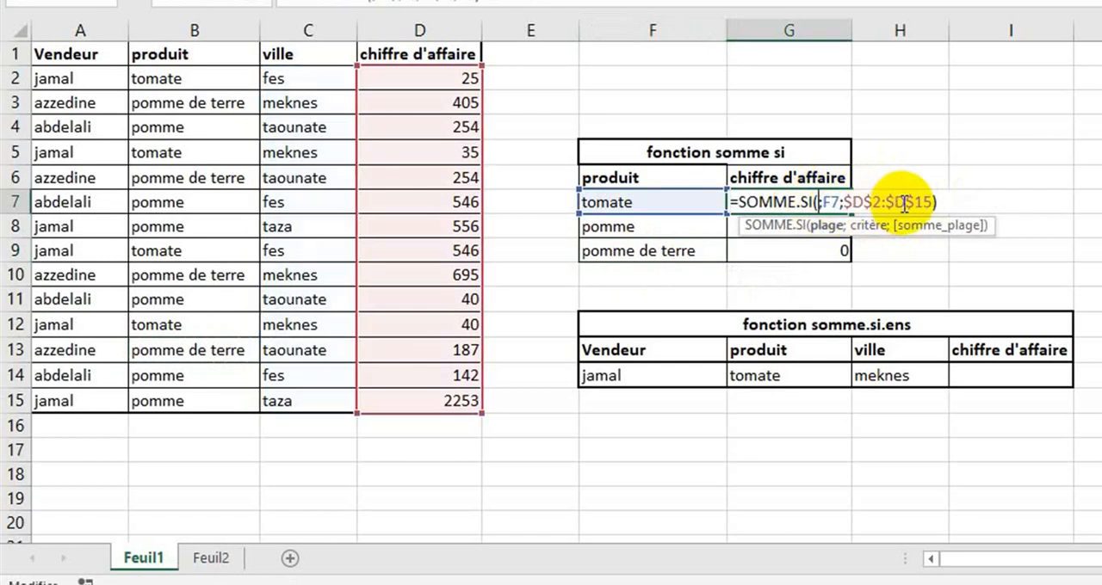
{"action": "left_click", "coordinate": [194, 78]}
{"action": "left_click_drag", "start_coordinate": [193, 78], "coordinate": [171, 394]}
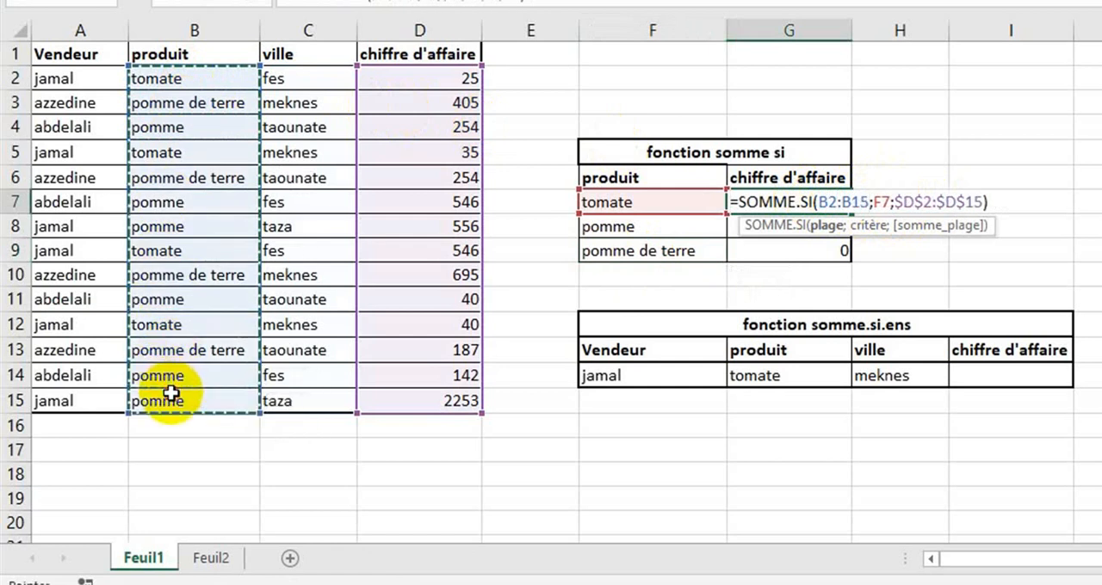
{"action": "key", "text": "Return"}
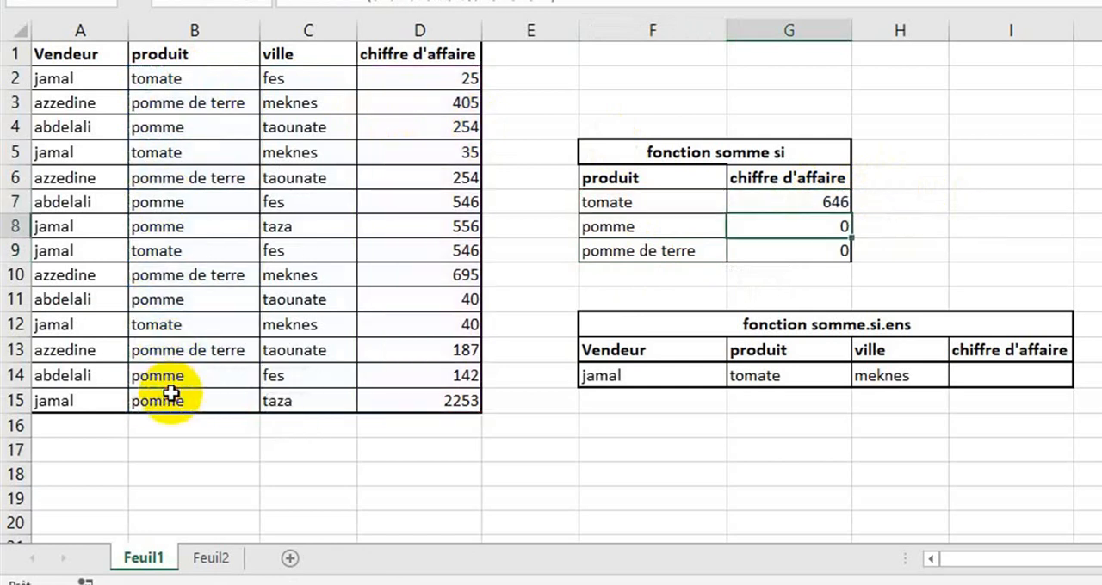
{"action": "left_click", "coordinate": [824, 208]}
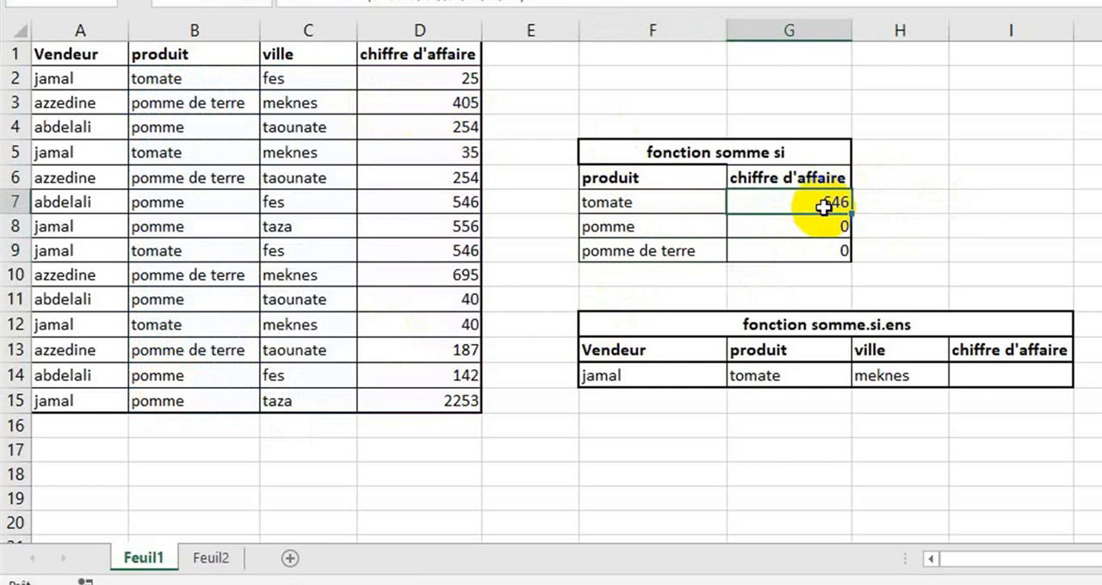
{"action": "double_click", "coordinate": [823, 207]}
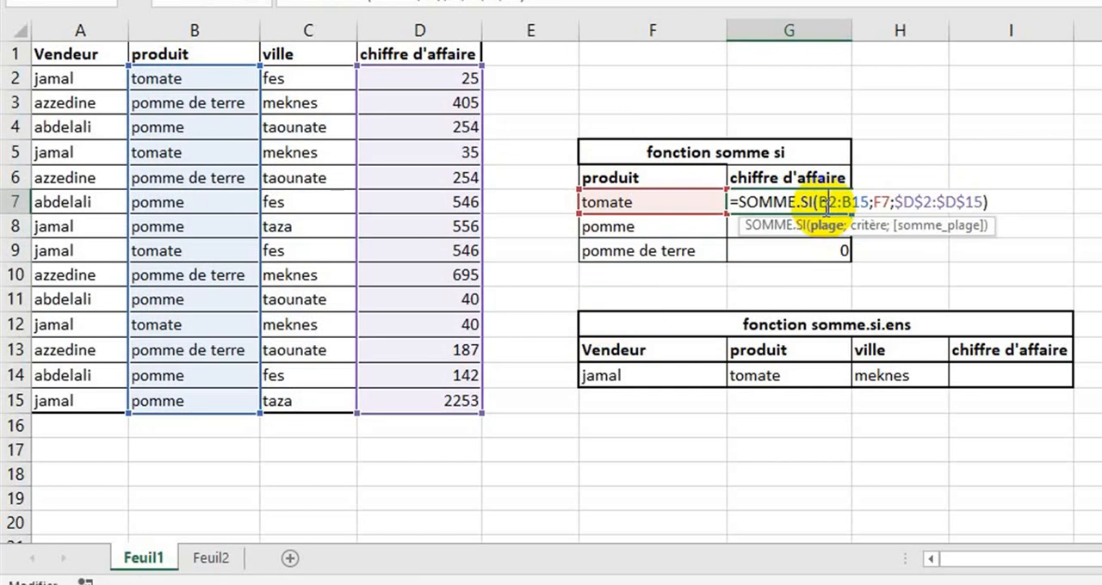
{"action": "key", "text": "Return"}
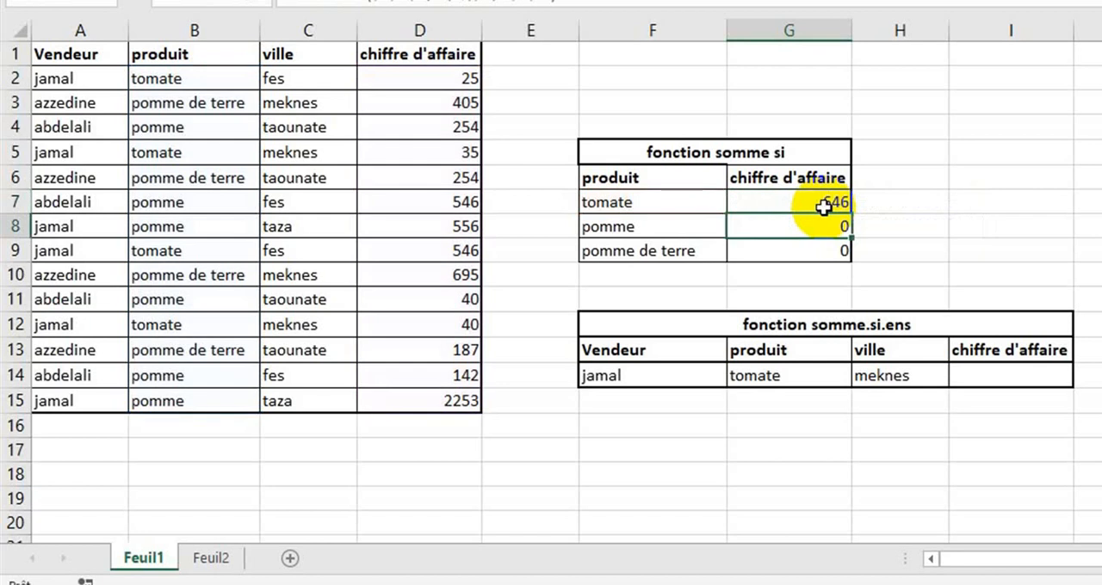
Make the produit criteria range absolute in the G7 SOMME.SI formula, as $B$2:$B$15
{"action": "left_click", "coordinate": [824, 207]}
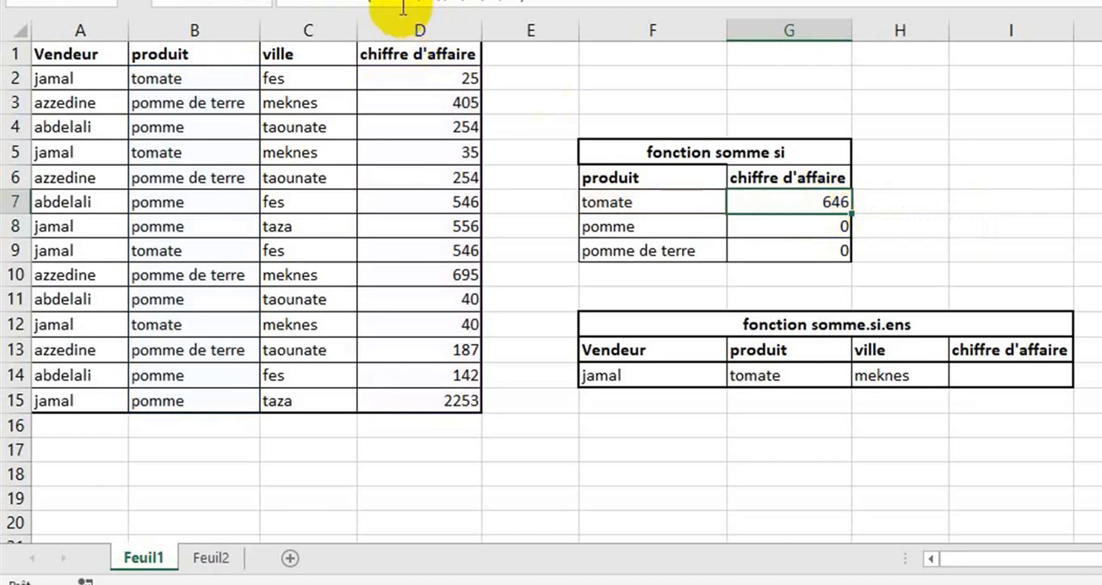
{"action": "left_click", "coordinate": [352, 7]}
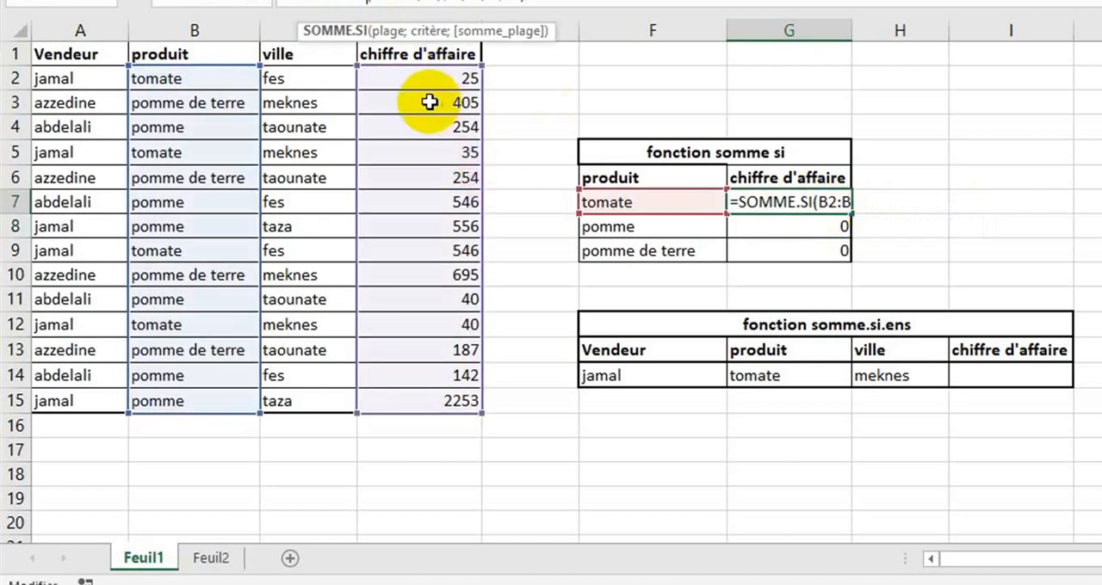
{"action": "key", "text": "Right"}
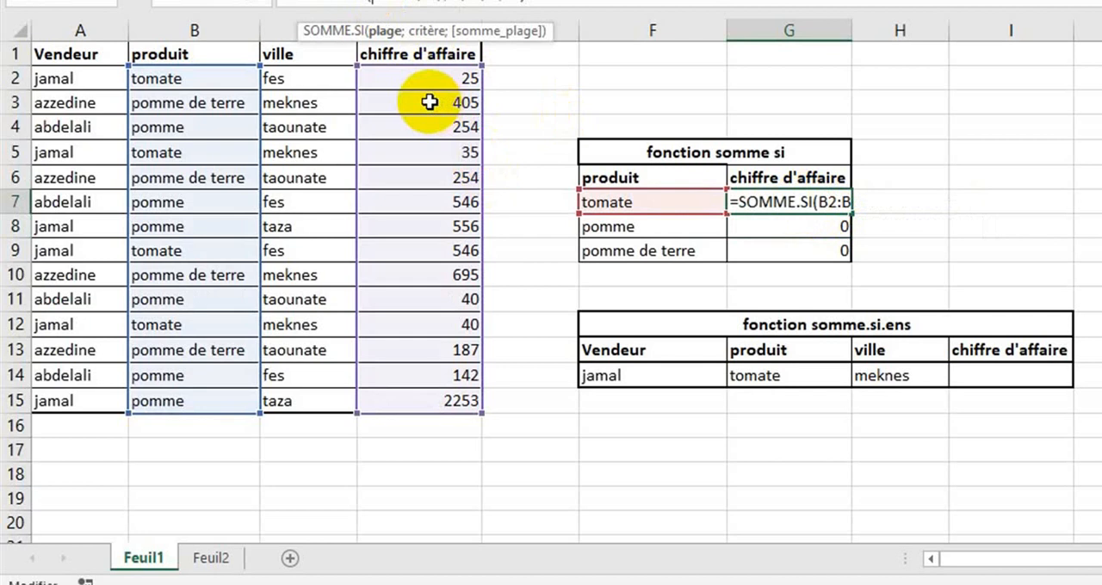
{"action": "type", "text": "$B$"}
{"action": "key", "text": "Right"}
{"action": "type", "text": "$B"}
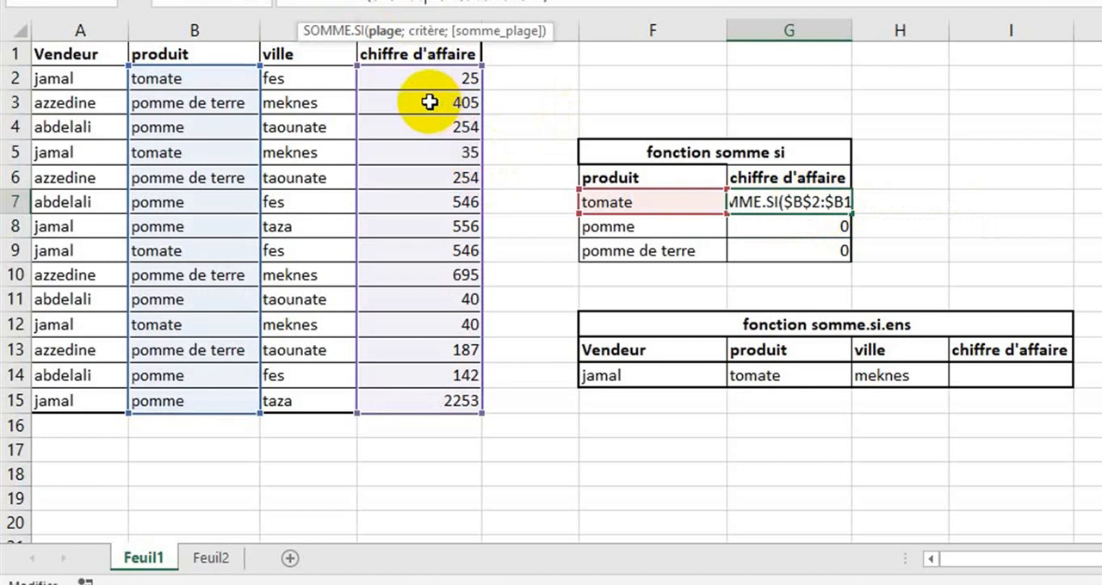
{"action": "type", "text": "$"}
{"action": "key", "text": "Right"}
{"action": "key", "text": "Right"}
{"action": "key", "text": "Right"}
{"action": "key", "text": "Right"}
{"action": "key", "text": "Right"}
{"action": "key", "text": "Right"}
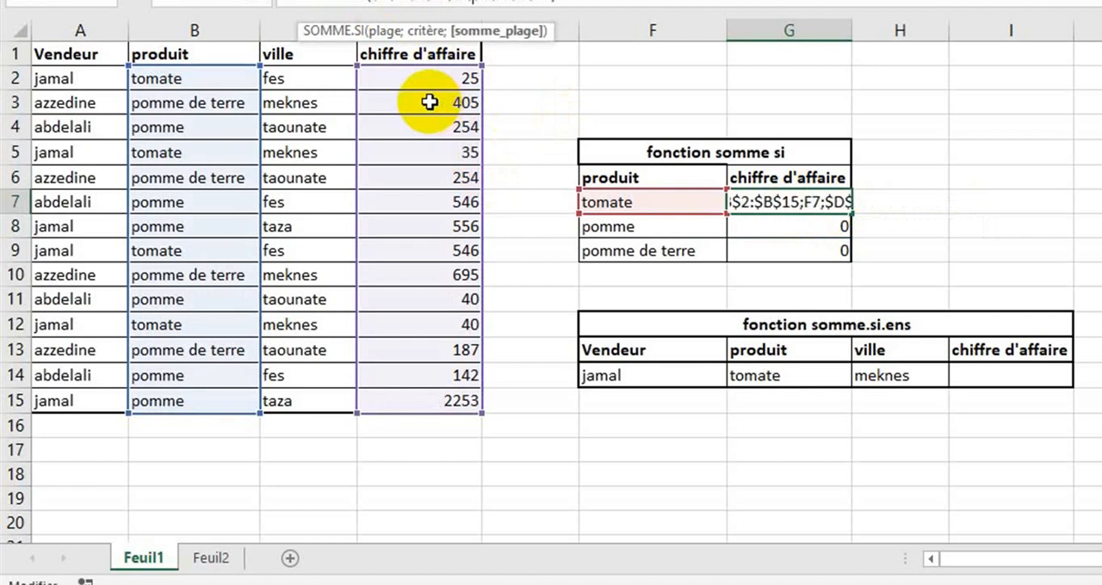
{"action": "key", "text": "Return"}
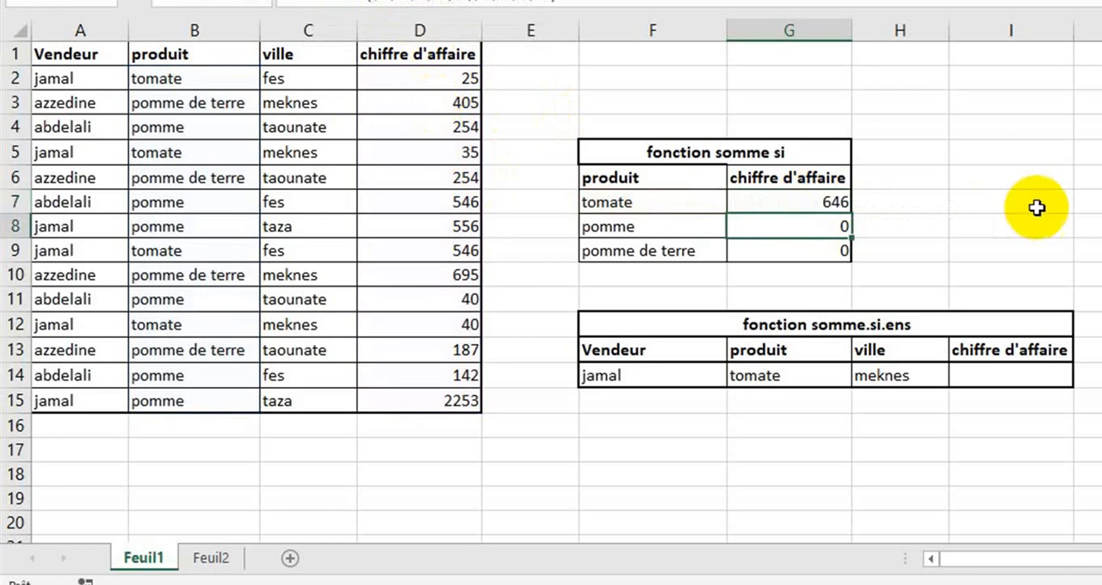
Fill the G7 SOMME.SI formula down to G9 and check the ranges in the copied G8 formula
{"action": "left_click", "coordinate": [824, 202]}
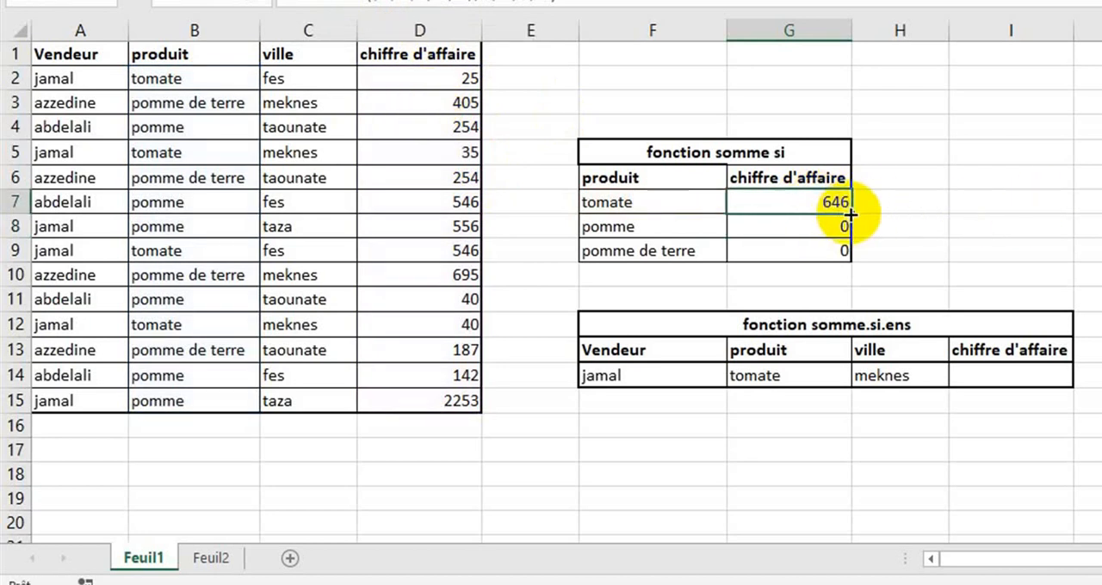
{"action": "left_click_drag", "start_coordinate": [851, 214], "coordinate": [848, 251]}
{"action": "left_click", "coordinate": [766, 224]}
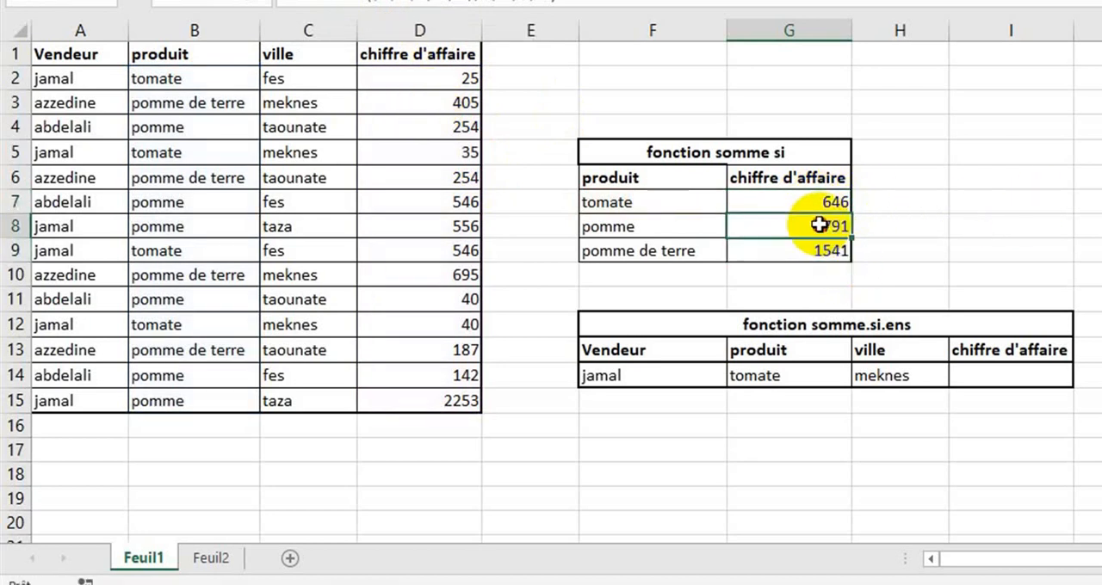
{"action": "double_click", "coordinate": [820, 225]}
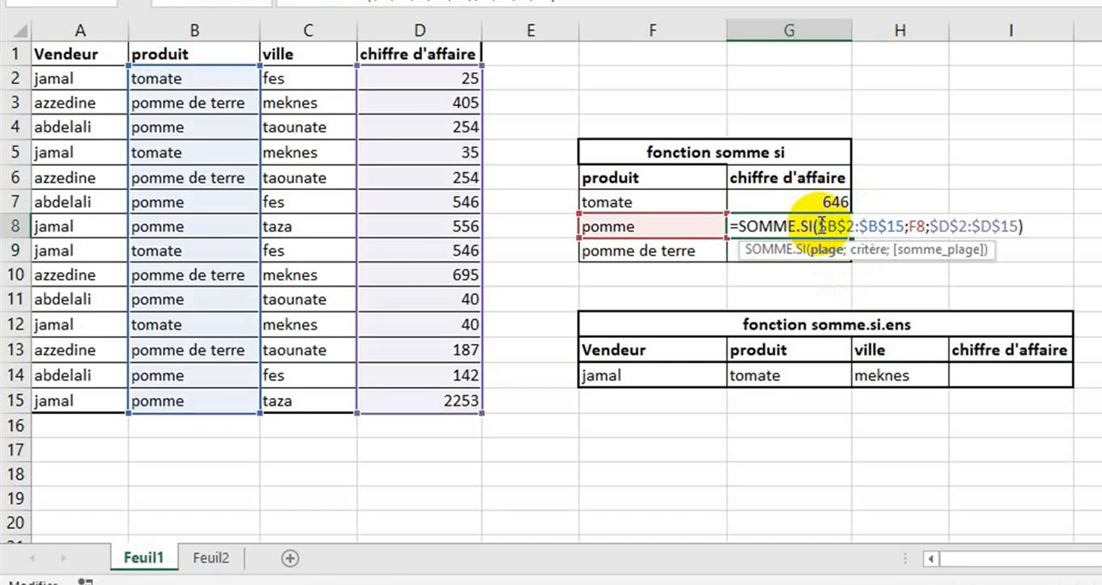
{"action": "key", "text": "Return"}
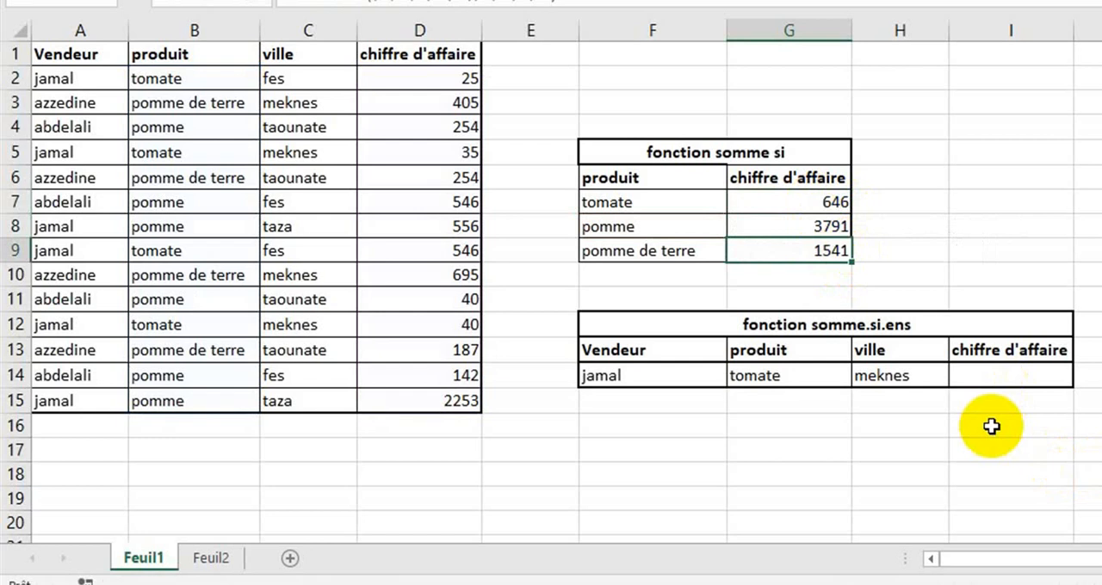
Start a SOMME.SI.ENS formula in the chiffre d'affaire cell I14 of the fonction somme.si.ens table
{"action": "left_click", "coordinate": [1008, 376]}
{"action": "type", "text": "=so"}
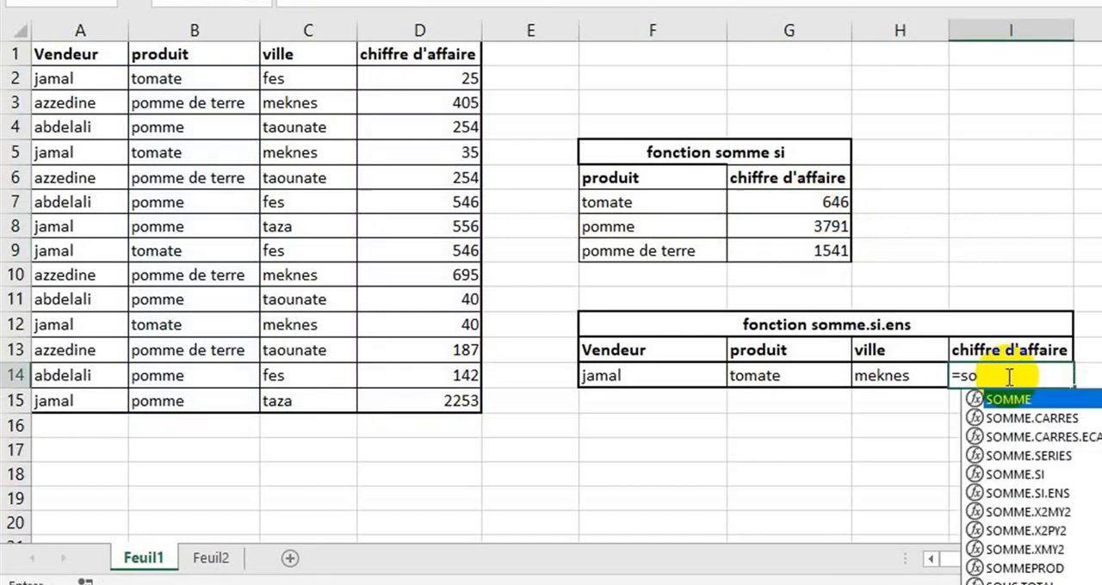
{"action": "left_click", "coordinate": [1052, 493]}
{"action": "double_click", "coordinate": [1053, 492]}
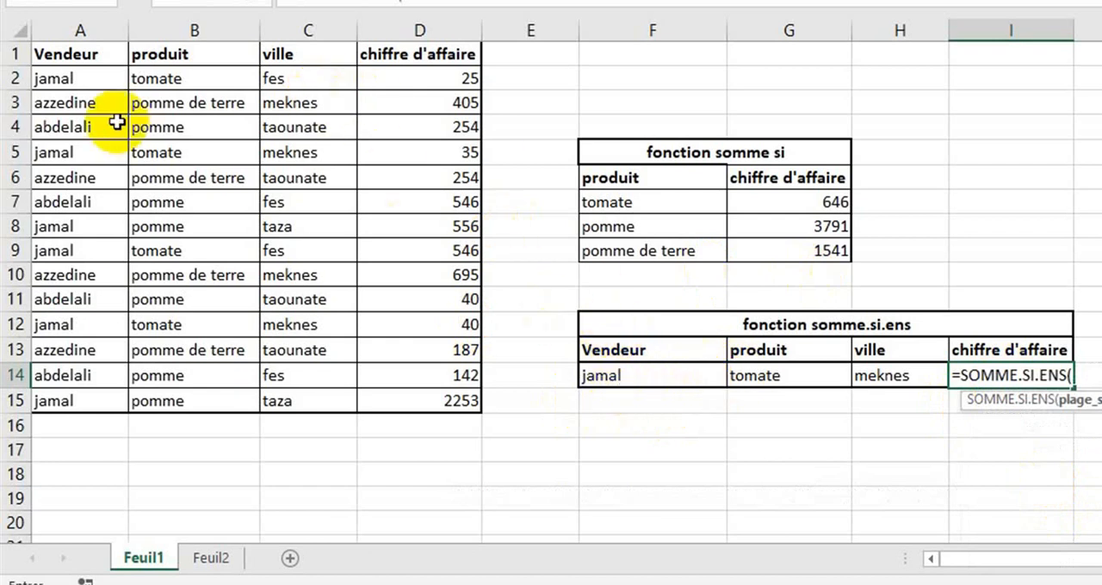
{"action": "left_click_drag", "start_coordinate": [78, 76], "coordinate": [41, 401]}
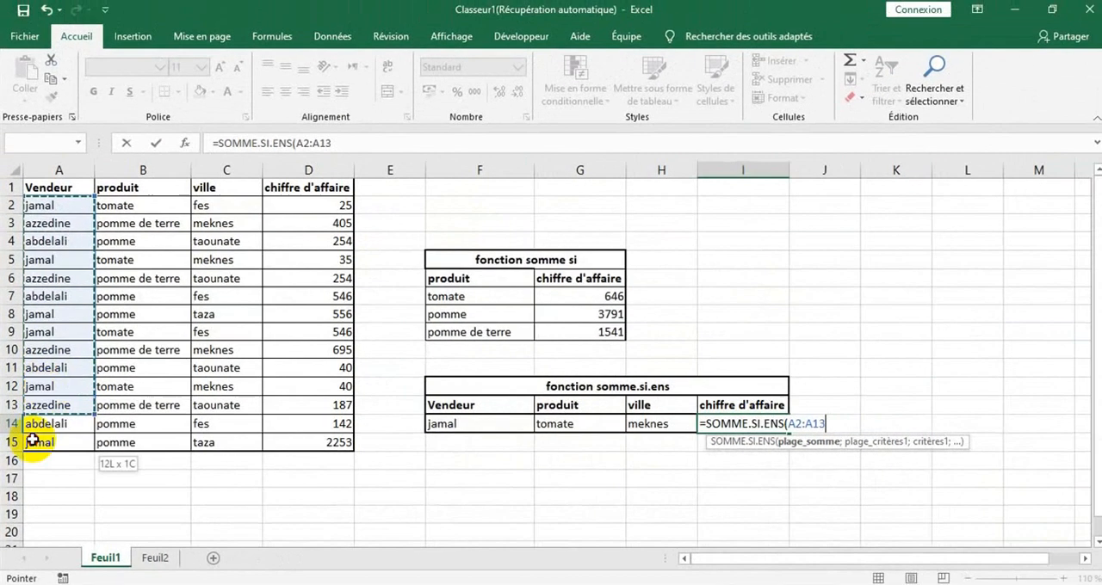
{"action": "mouse_move", "coordinate": [33, 441]}
{"action": "left_mouse_down"}
{"action": "mouse_move", "coordinate": [20, 456]}
{"action": "mouse_move", "coordinate": [21, 447]}
{"action": "left_mouse_up"}
{"action": "type", "text": ";"}
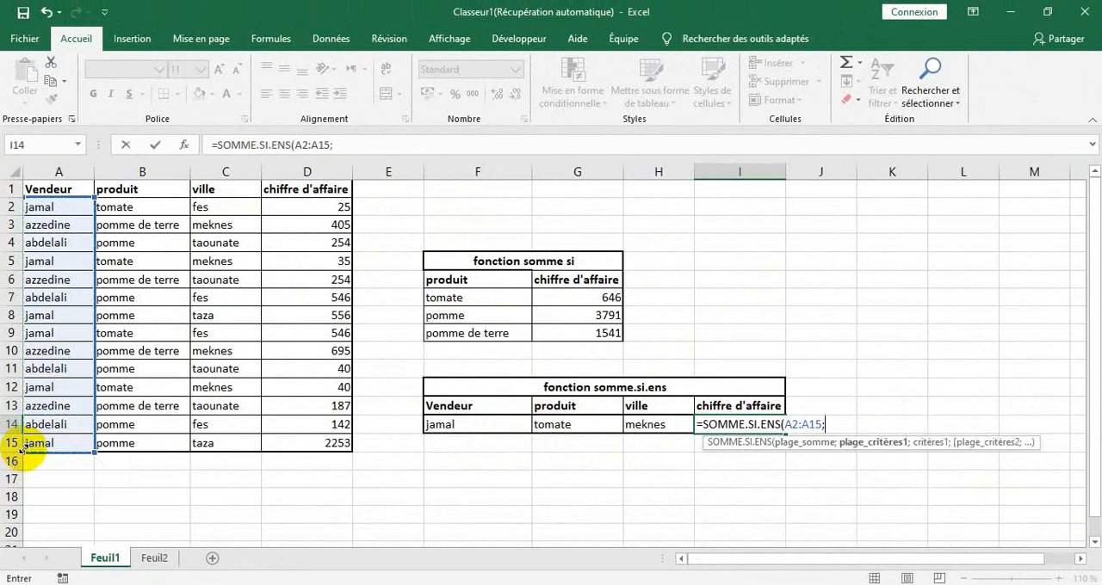
{"action": "left_click", "coordinate": [485, 427]}
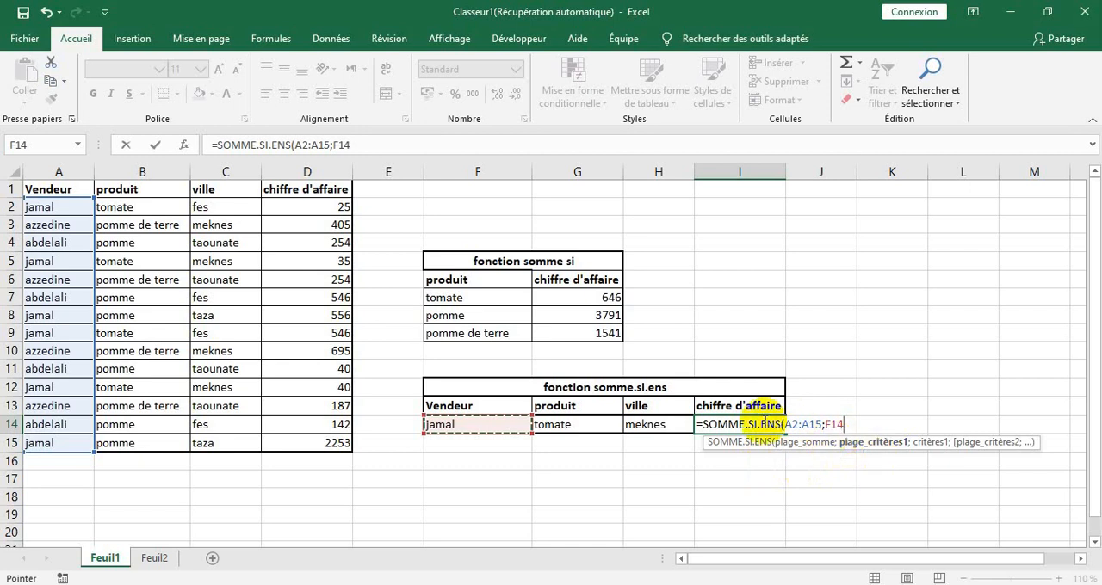
{"action": "key", "text": "BackSpace"}
{"action": "key", "text": "BackSpace"}
{"action": "key", "text": "BackSpace"}
{"action": "key", "text": "BackSpace"}
{"action": "key", "text": "BackSpace"}
{"action": "key", "text": "BackSpace"}
{"action": "key", "text": "BackSpace"}
{"action": "key", "text": "BackSpace"}
{"action": "key", "text": "BackSpace"}
{"action": "key", "text": "BackSpace"}
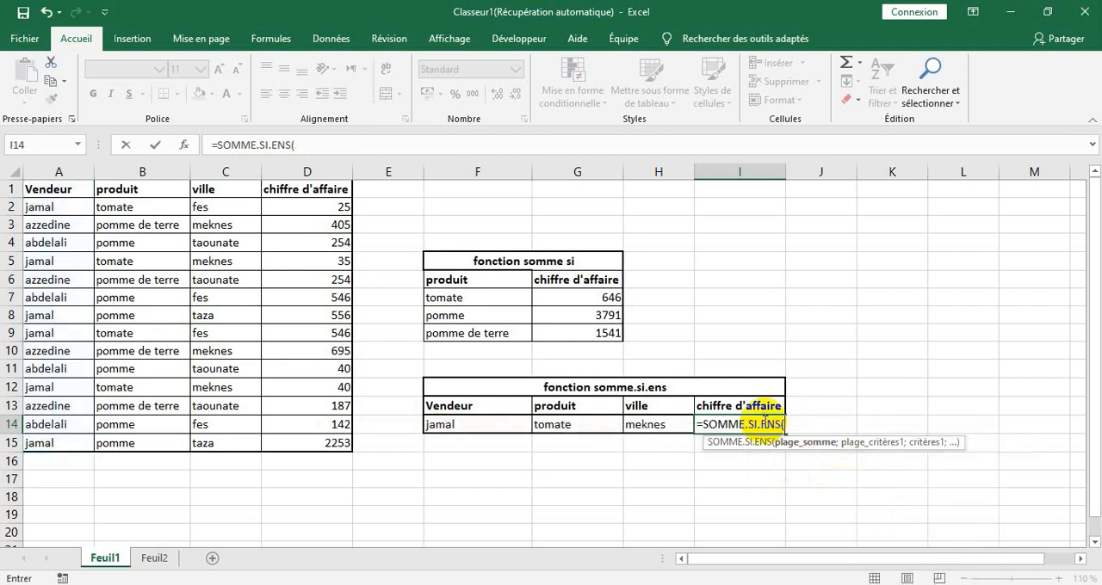
Set D2:D15 as the sum range of the SOMME.SI.ENS formula and add the vendeur criterion A2:A15 with F14
{"action": "left_click", "coordinate": [328, 207]}
{"action": "left_click_drag", "start_coordinate": [328, 207], "coordinate": [313, 439]}
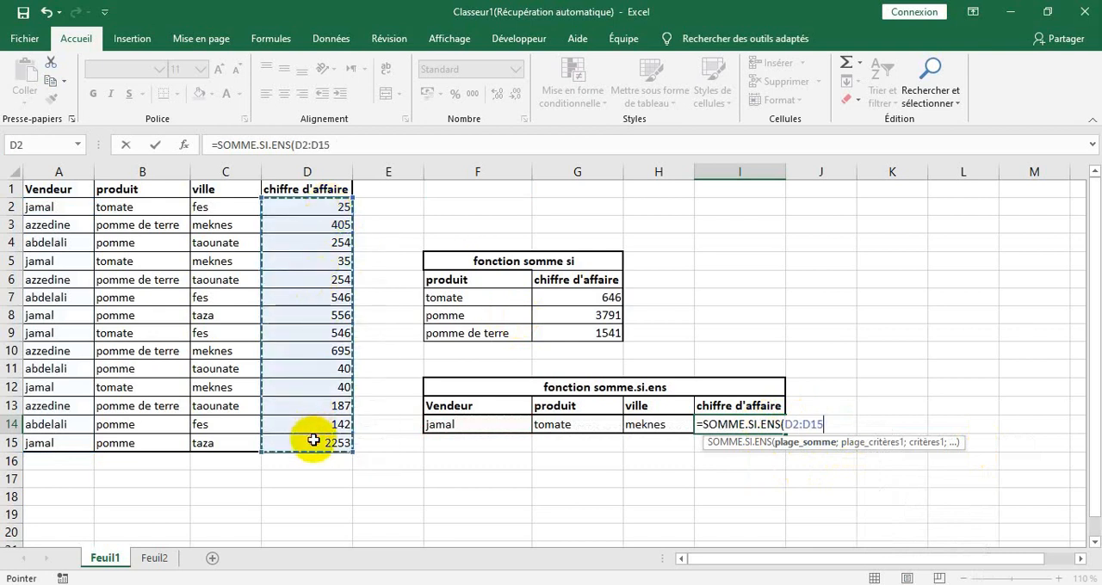
{"action": "type", "text": ";"}
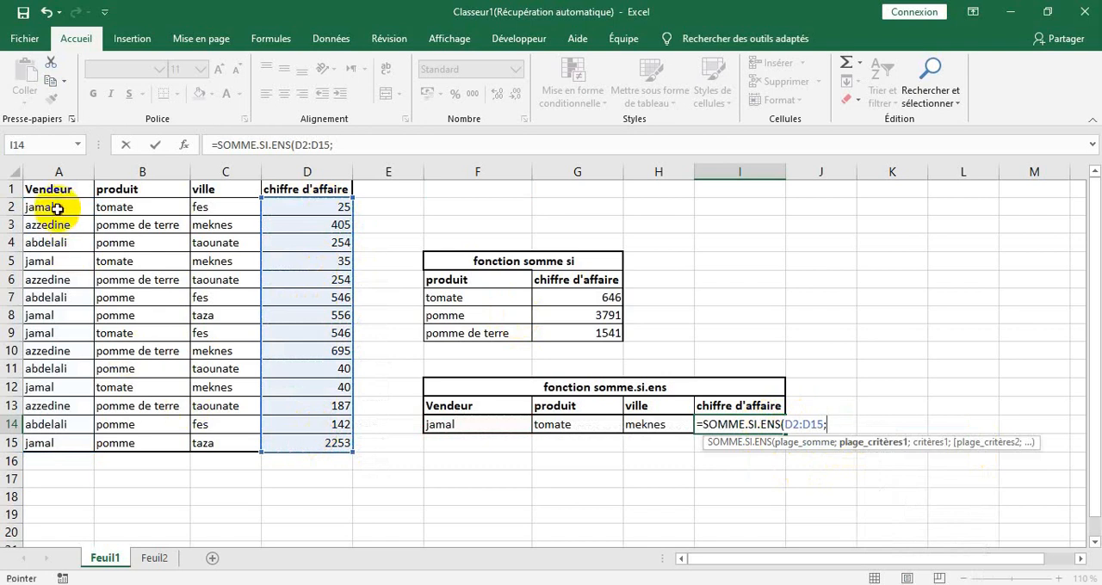
{"action": "left_click_drag", "start_coordinate": [50, 208], "coordinate": [39, 438]}
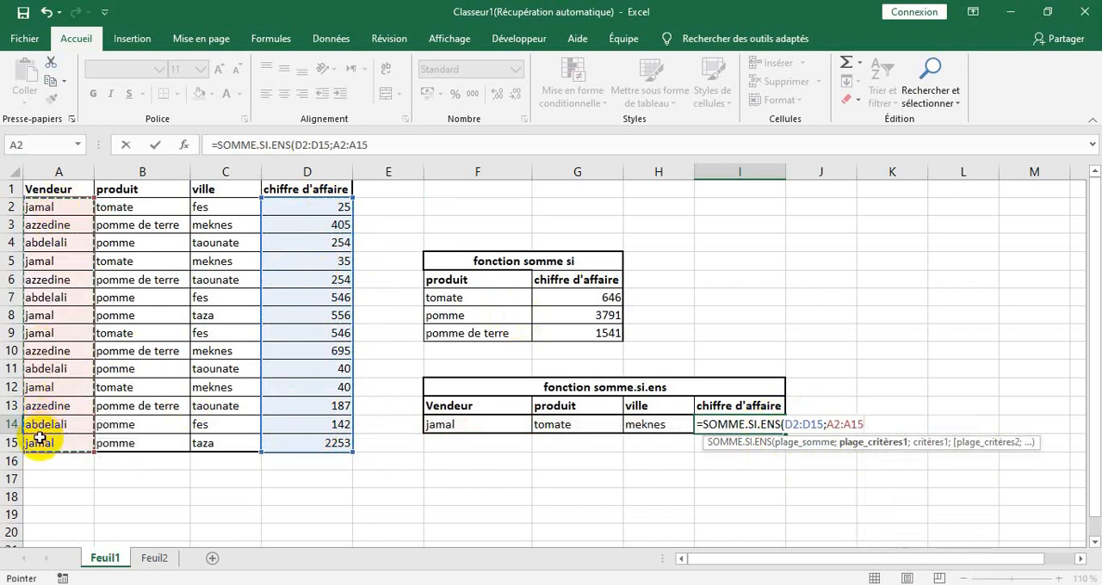
{"action": "type", "text": ";"}
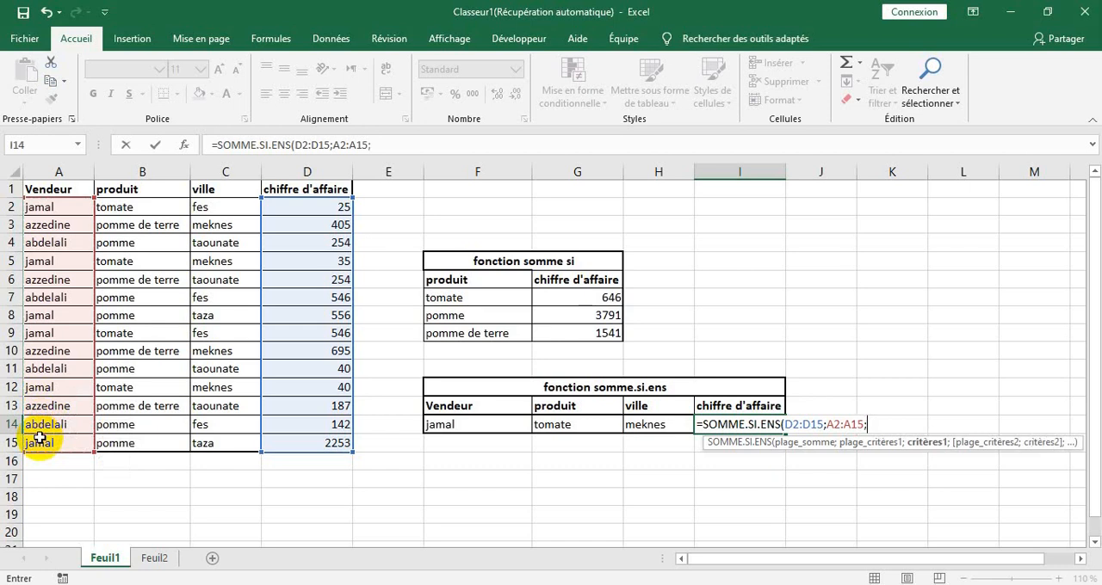
{"action": "left_click", "coordinate": [471, 424]}
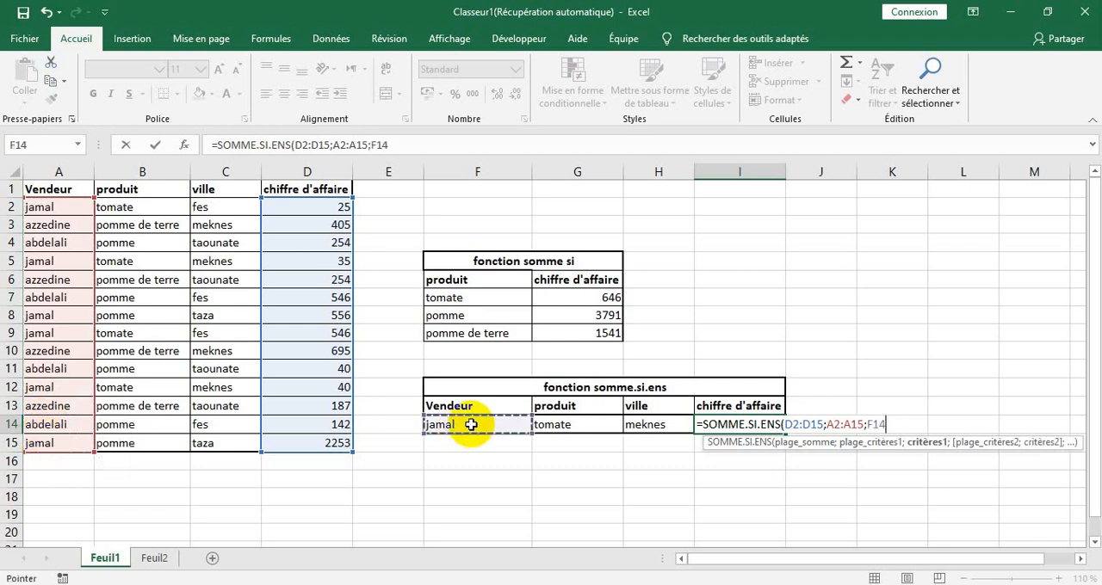
{"action": "type", "text": ";"}
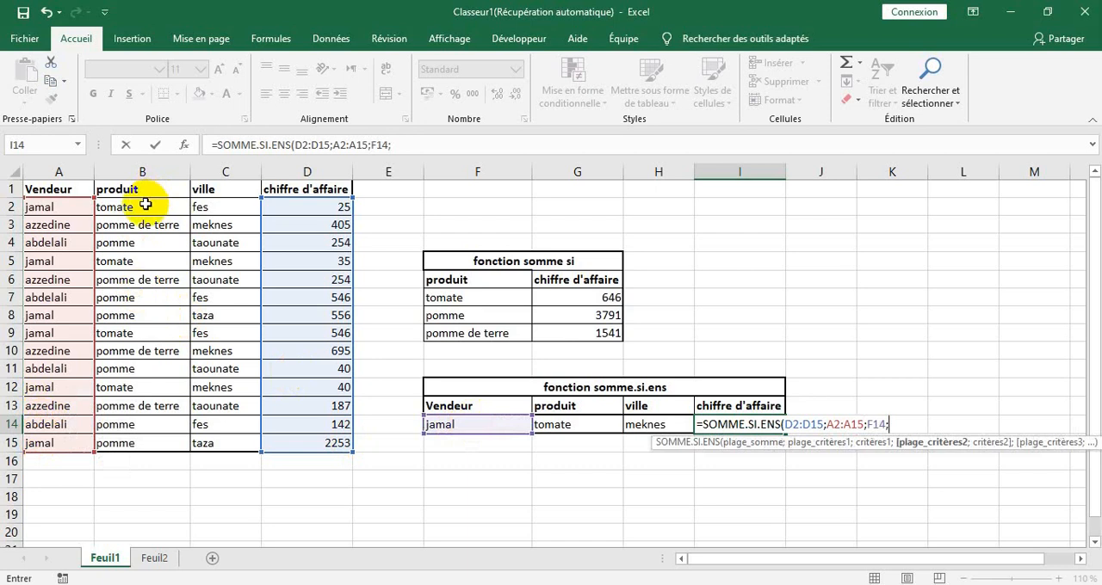
Add the produit criterion to the SOMME.SI.ENS formula, with range B2:B15 and criterion cell G14
{"action": "left_click_drag", "start_coordinate": [147, 207], "coordinate": [167, 435]}
{"action": "type", "text": ";"}
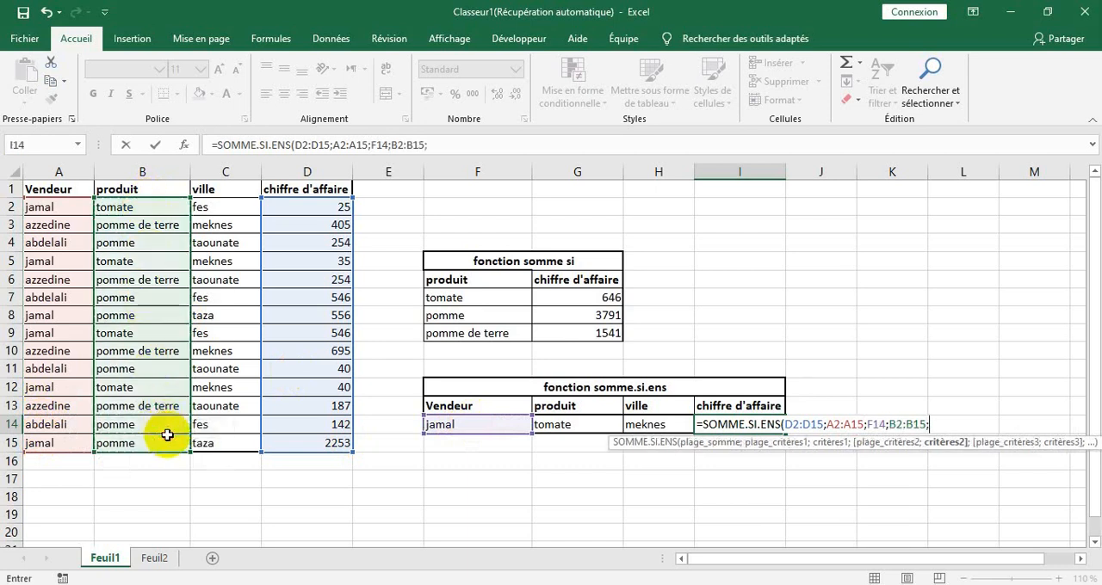
{"action": "left_click", "coordinate": [569, 425]}
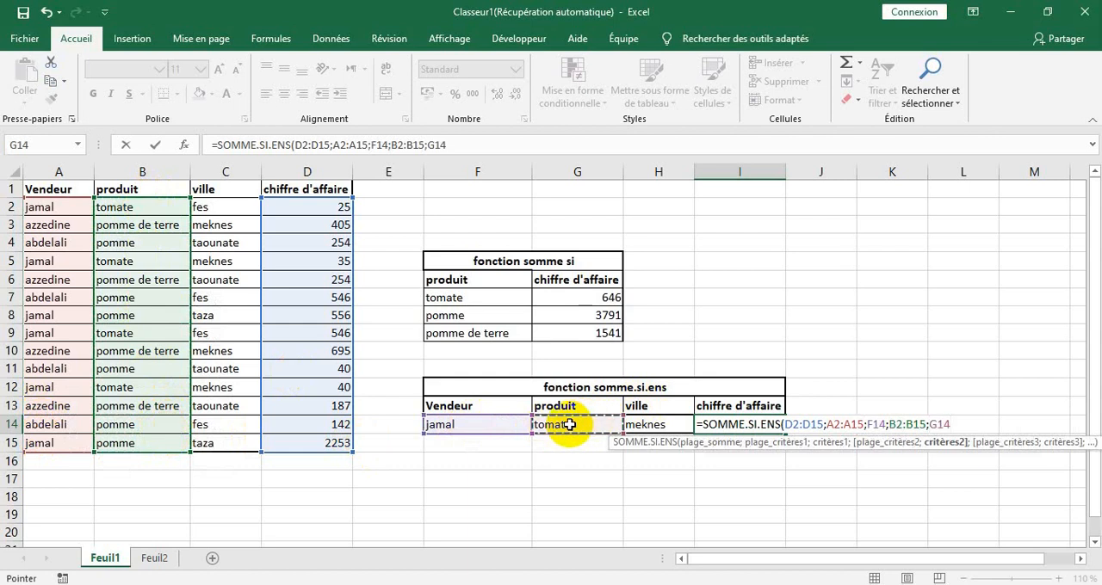
{"action": "type", "text": ";"}
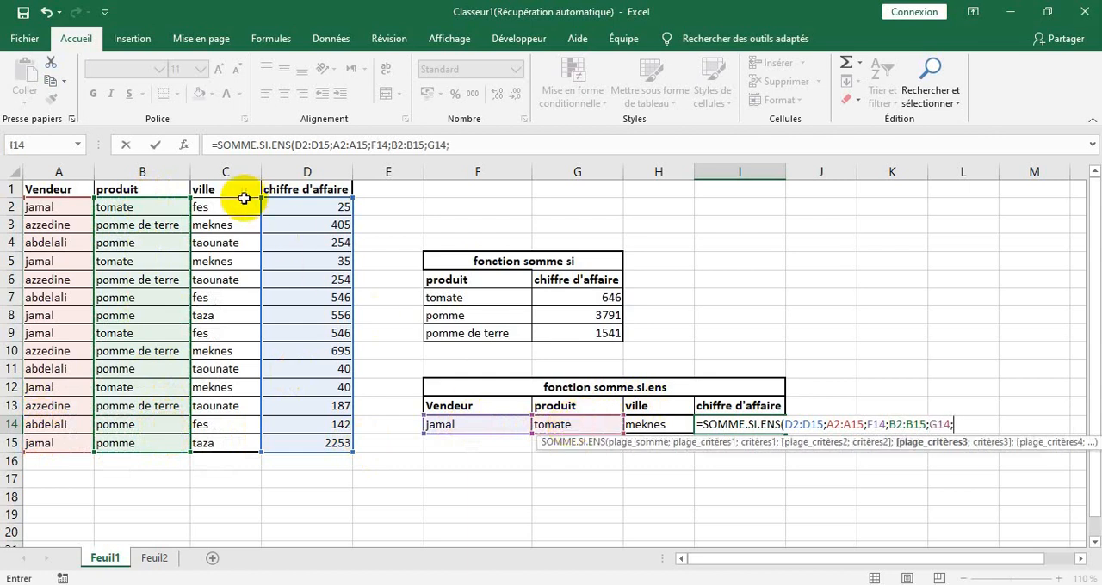
Add the ville criterion C2:C15 with H14 and complete the SOMME.SI.ENS formula in I14
{"action": "left_click_drag", "start_coordinate": [232, 208], "coordinate": [230, 455]}
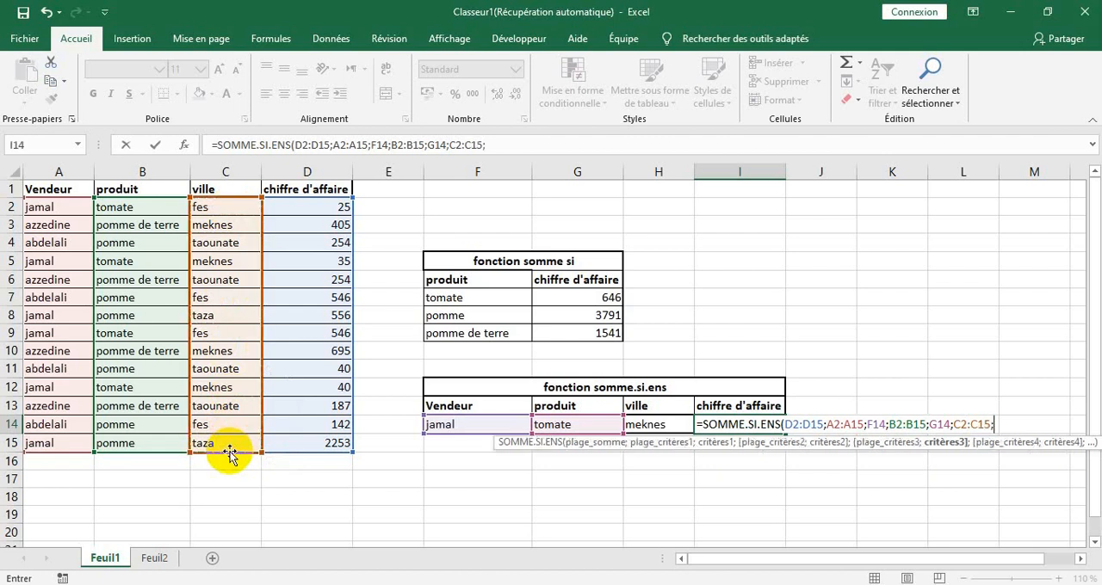
{"action": "type", "text": ";"}
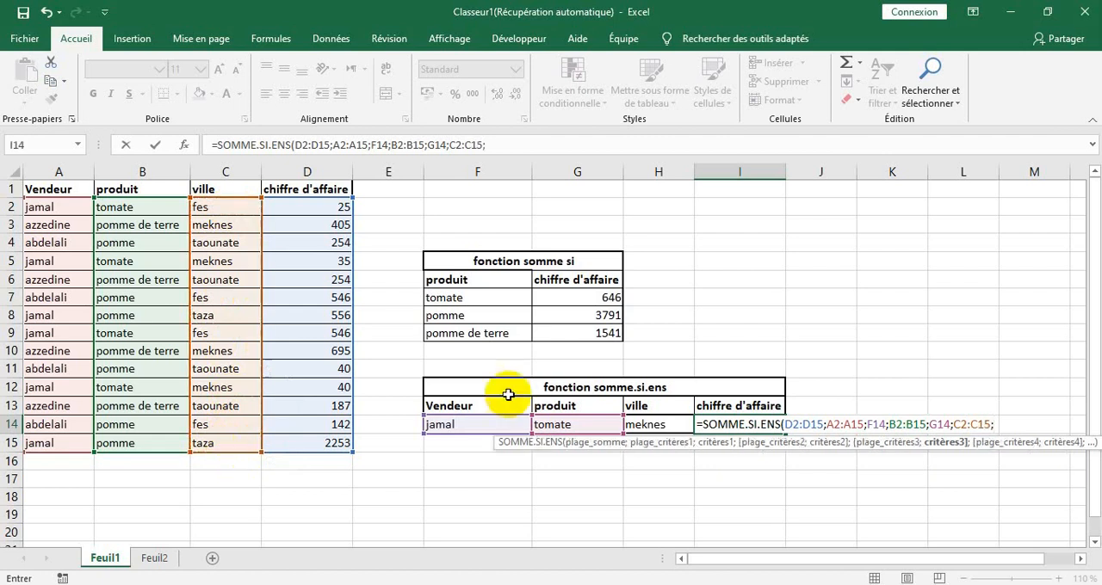
{"action": "left_click", "coordinate": [642, 424]}
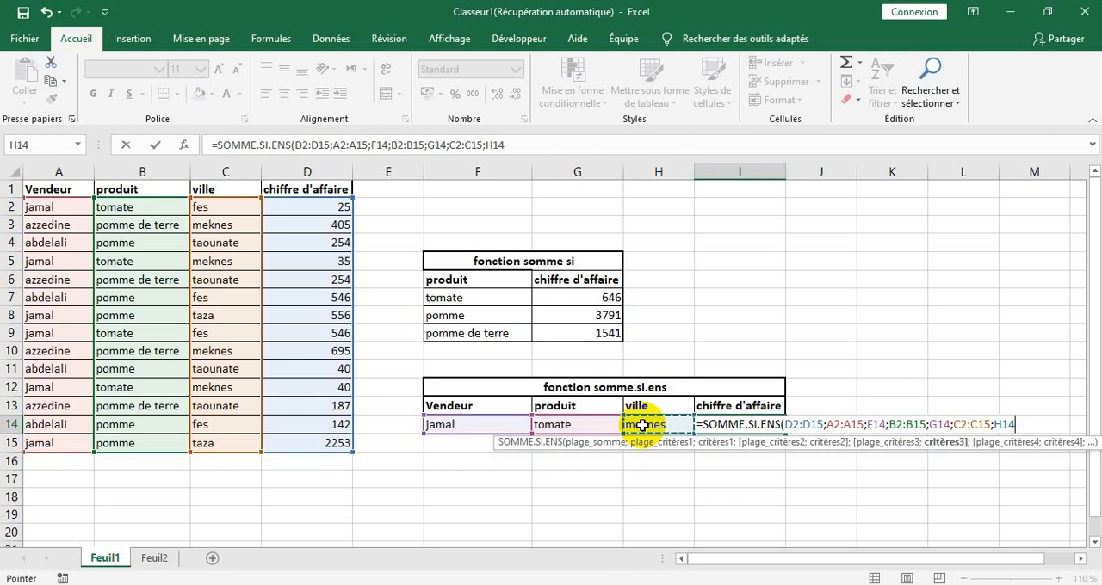
{"action": "type", "text": ")"}
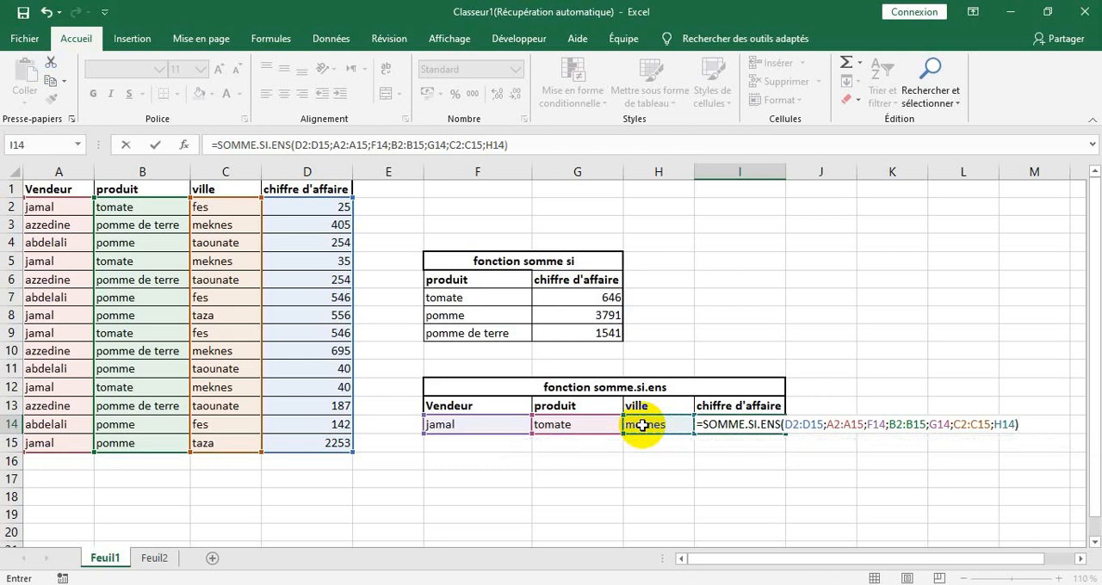
{"action": "key", "text": "Return"}
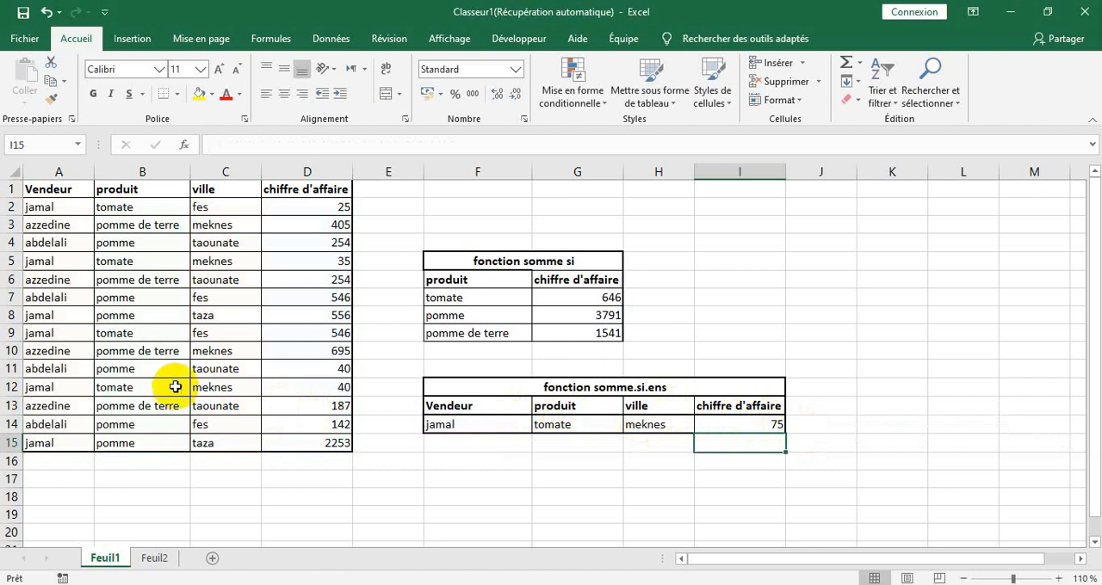
Copy the vendeur, produit and ville from A11:C11 to F15:H15 and fill the I14 formula down to I15
{"action": "left_click_drag", "start_coordinate": [43, 368], "coordinate": [230, 368]}
{"action": "key", "text": "ctrl+c"}
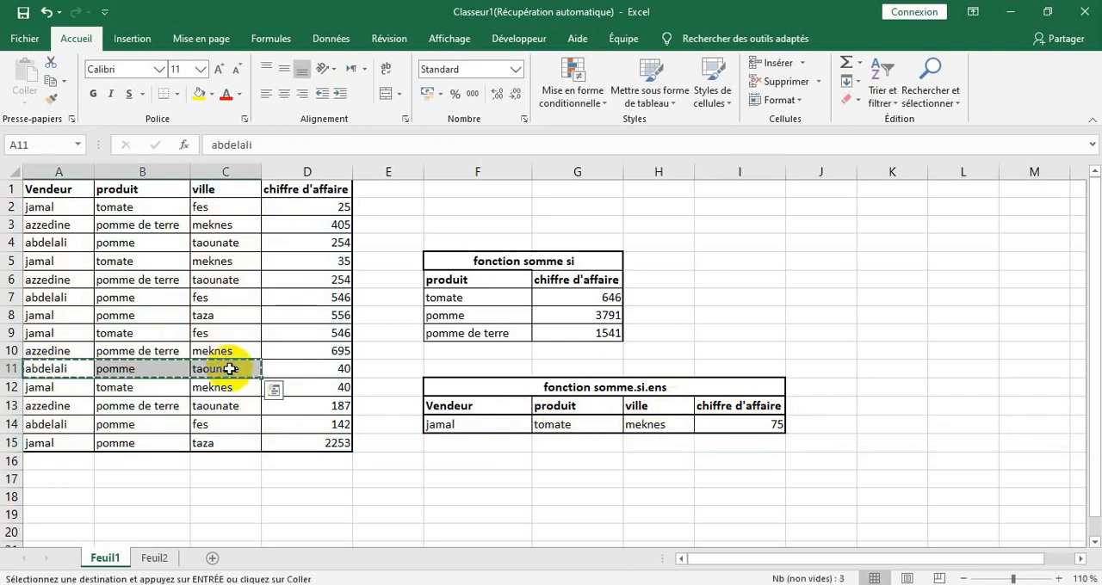
{"action": "left_click", "coordinate": [480, 446]}
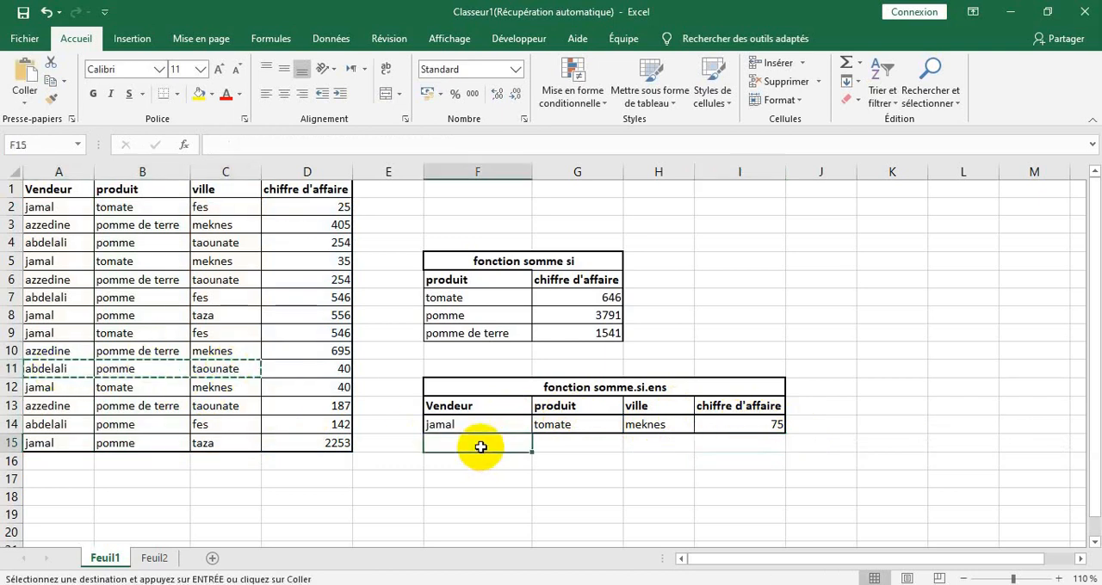
{"action": "key", "text": "ctrl+v"}
{"action": "left_click", "coordinate": [764, 422]}
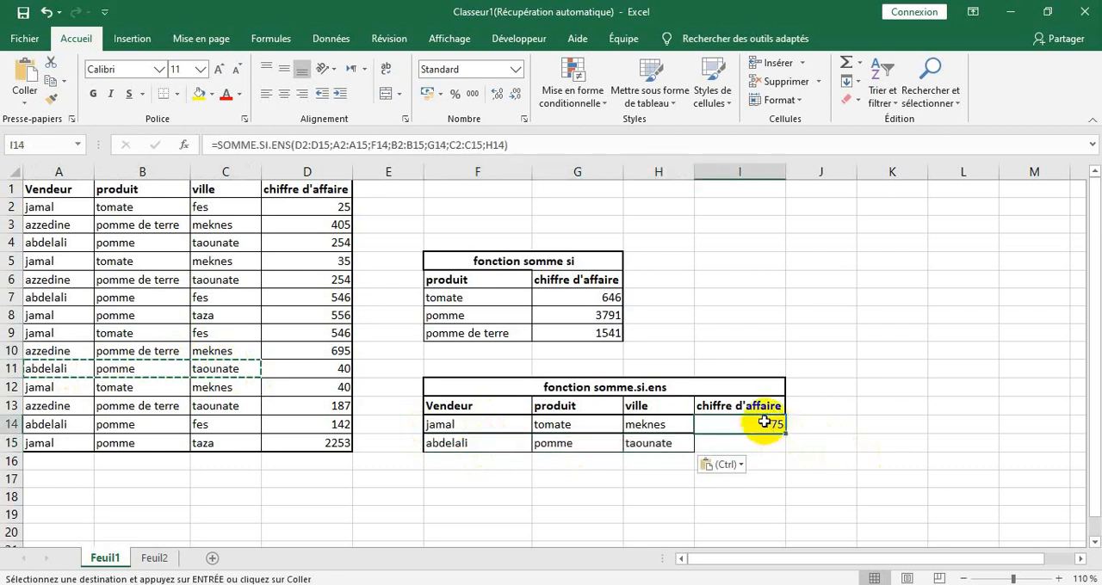
{"action": "left_click_drag", "start_coordinate": [784, 433], "coordinate": [783, 457]}
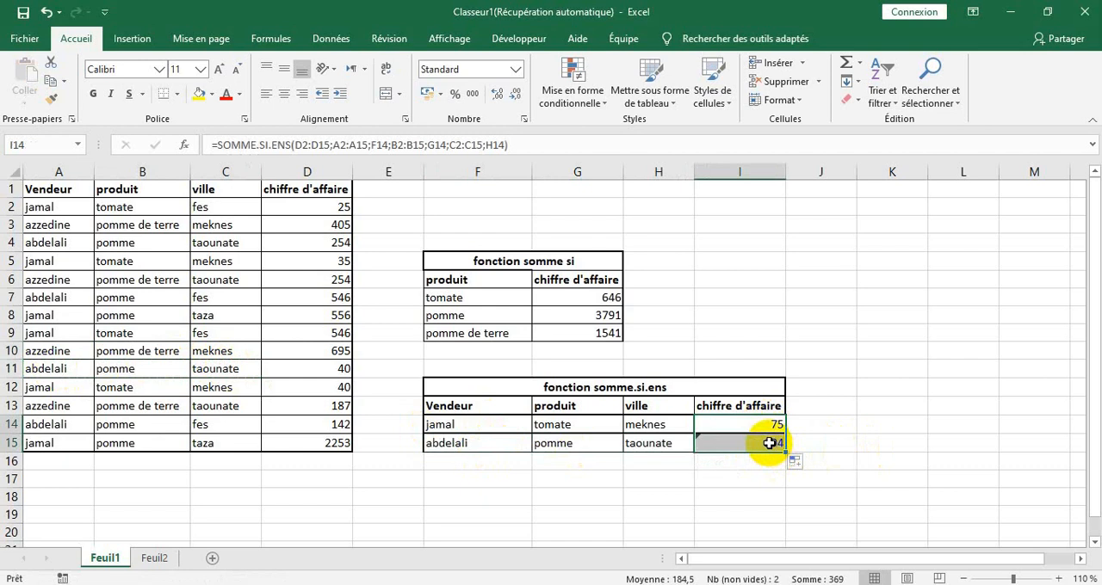
Correct the ranges in the I15 SOMME.SI.ENS formula to A2:A15, B2:B15, C2:C15 and D2:D15
{"action": "double_click", "coordinate": [769, 443]}
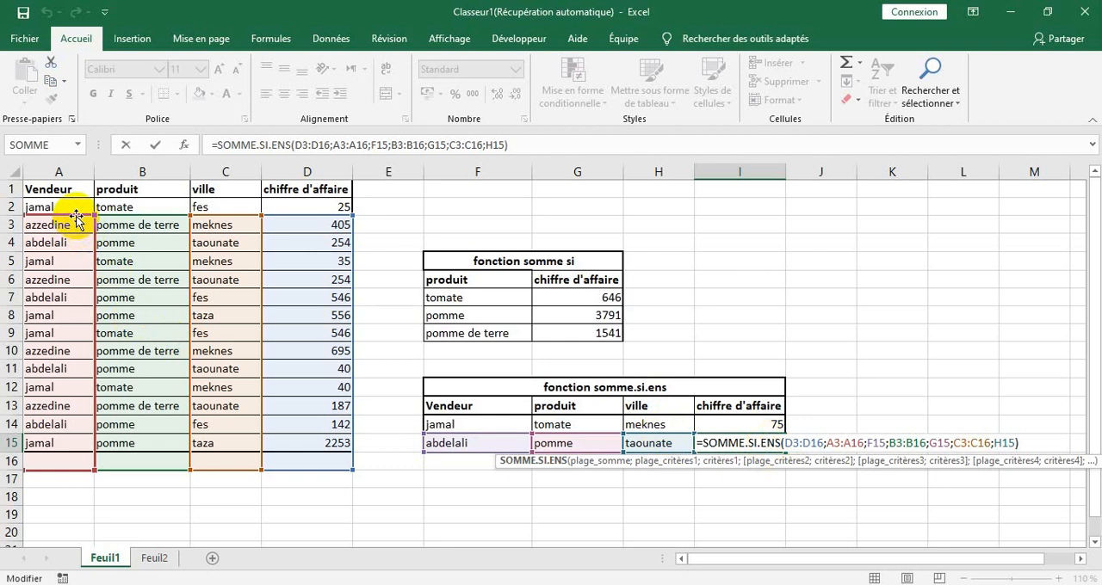
{"action": "left_click_drag", "start_coordinate": [76, 220], "coordinate": [75, 203]}
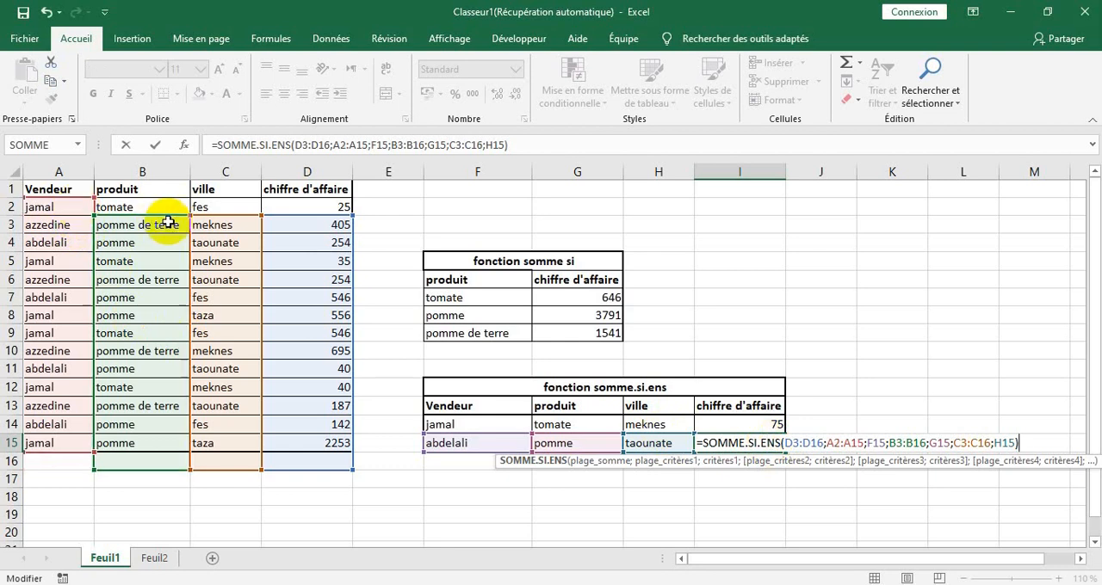
{"action": "left_click_drag", "start_coordinate": [166, 219], "coordinate": [164, 205]}
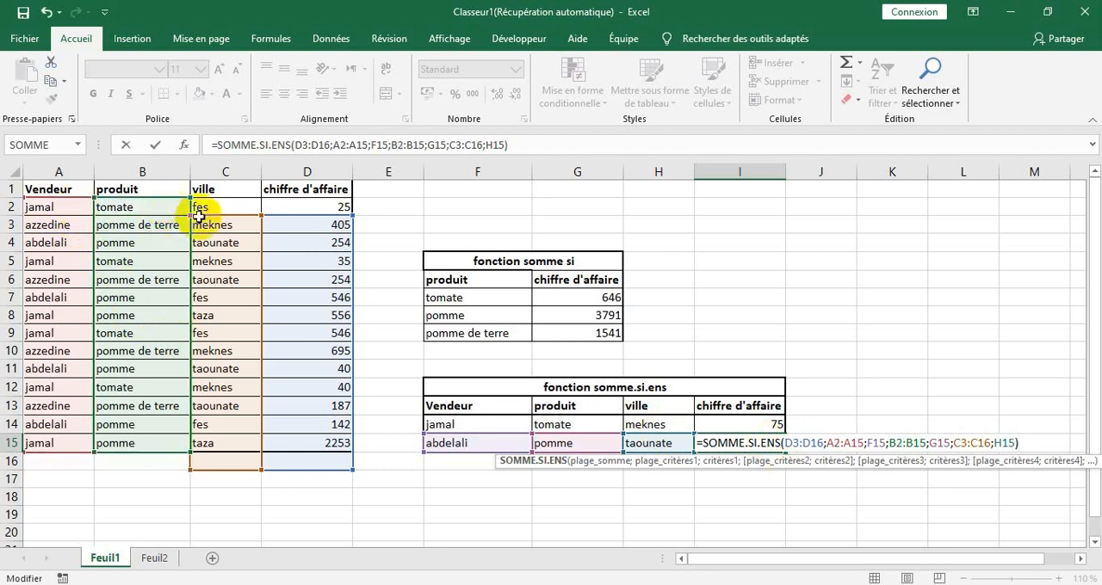
{"action": "left_click_drag", "start_coordinate": [228, 217], "coordinate": [229, 203]}
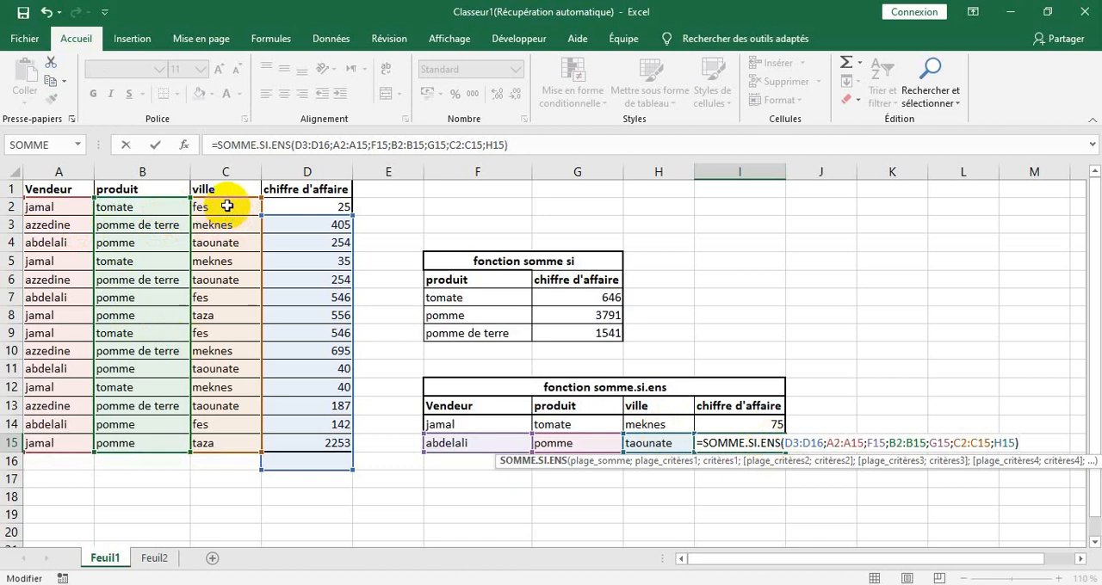
{"action": "left_click_drag", "start_coordinate": [296, 215], "coordinate": [300, 205]}
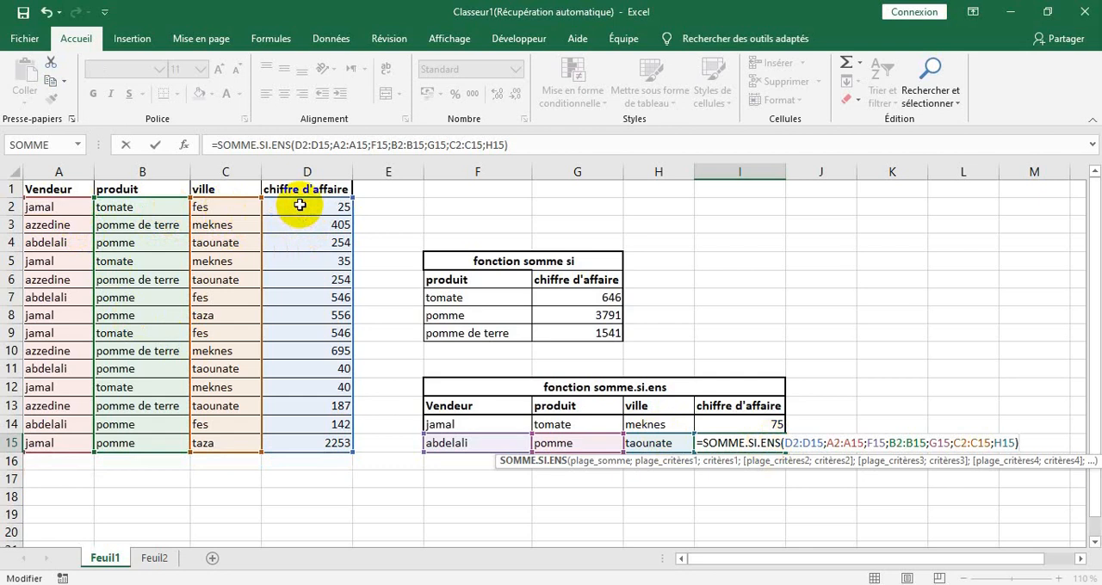
{"action": "key", "text": "Return"}
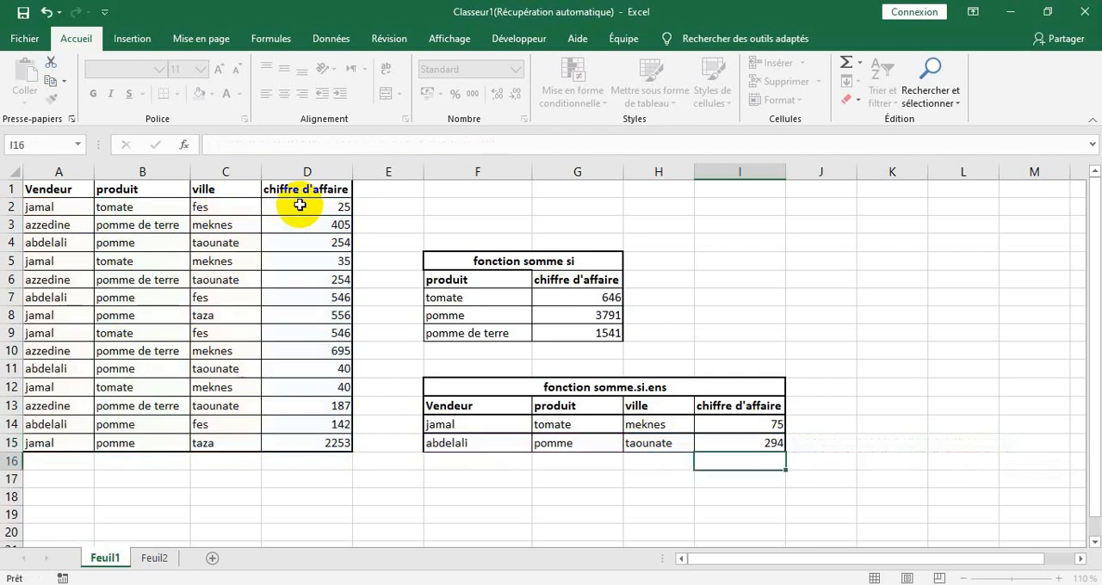